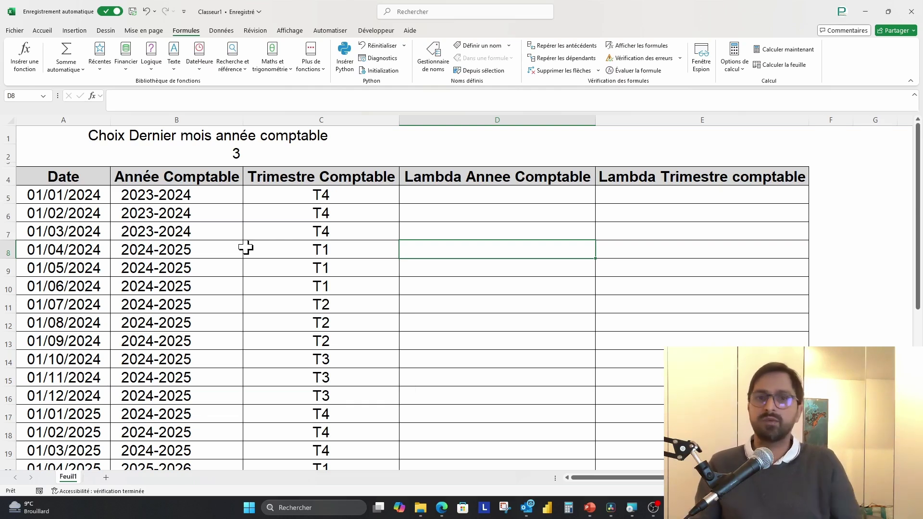
# Step: Examine how the Année Comptable and Trimestre Comptable formulas in row 5 use the dates and the closing month in B2
pyautogui.click(68, 195)
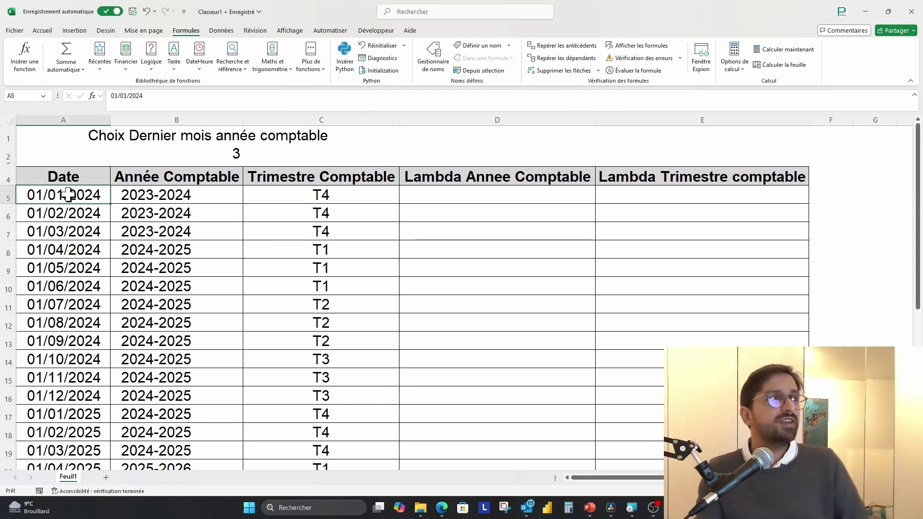
pyautogui.click(175, 198)
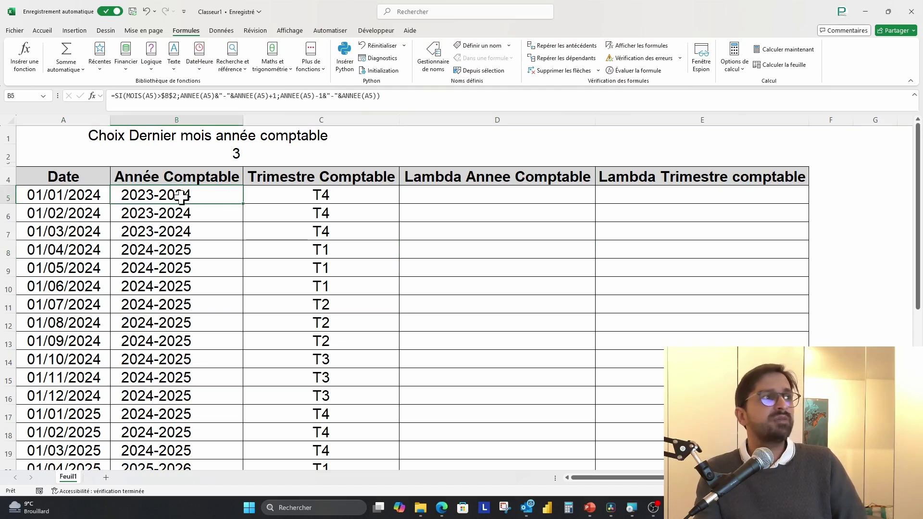
pyautogui.click(310, 206)
pyautogui.click(215, 201)
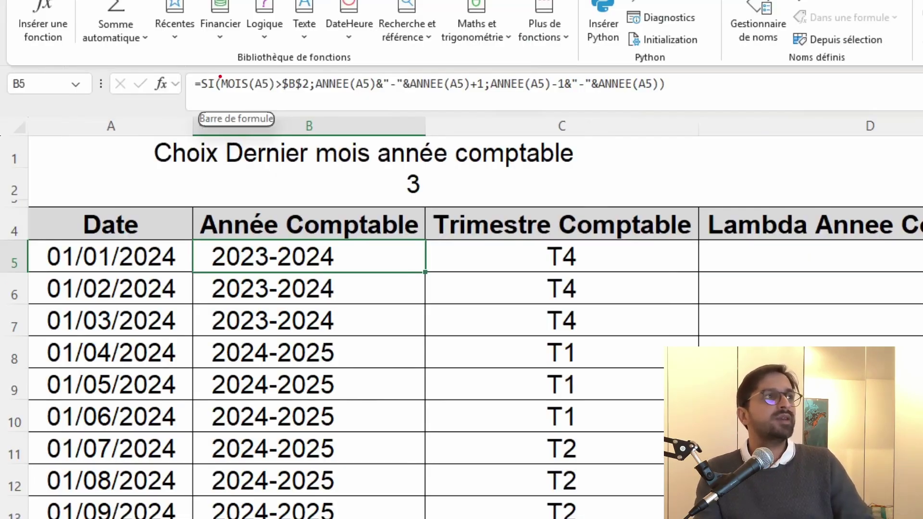
pyautogui.moveTo(220, 76); pyautogui.dragTo(274, 93)
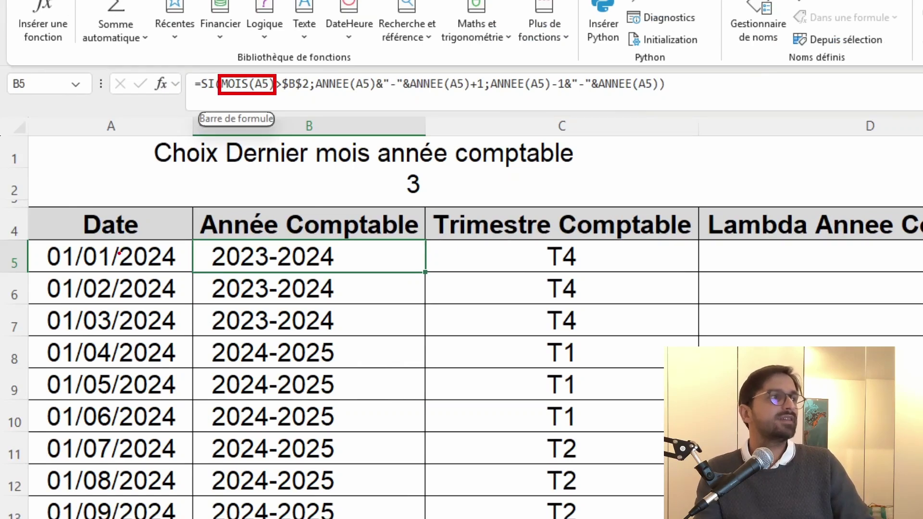
pyautogui.moveTo(160, 242)
pyautogui.mouseDown()
pyautogui.moveTo(96, 248)
pyautogui.moveTo(47, 269)
pyautogui.moveTo(58, 267)
pyautogui.mouseUp()
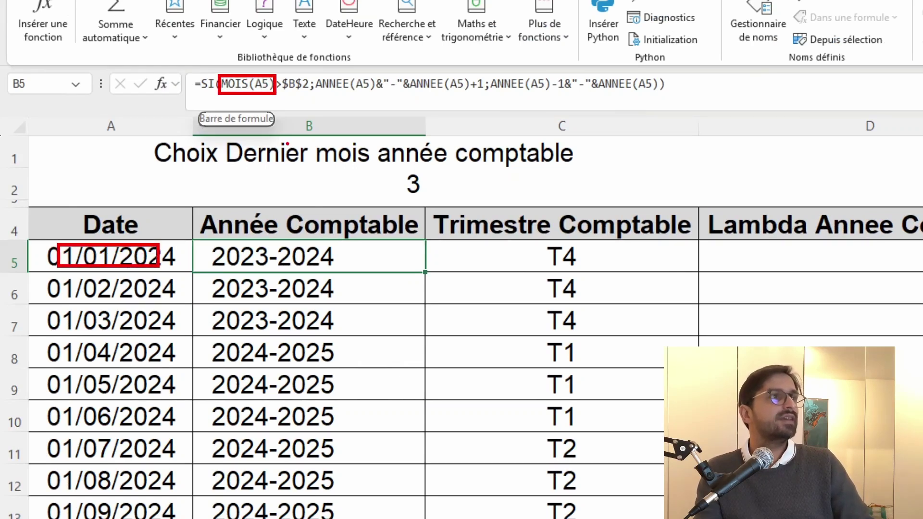
pyautogui.moveTo(396, 174); pyautogui.dragTo(431, 199)
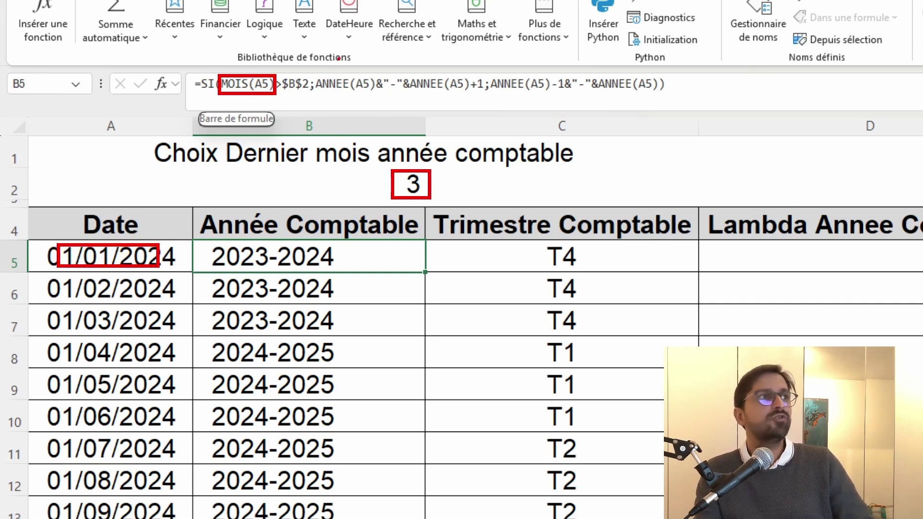
pyautogui.moveTo(312, 73)
pyautogui.mouseDown()
pyautogui.moveTo(440, 100)
pyautogui.moveTo(482, 100)
pyautogui.moveTo(487, 72)
pyautogui.mouseUp()
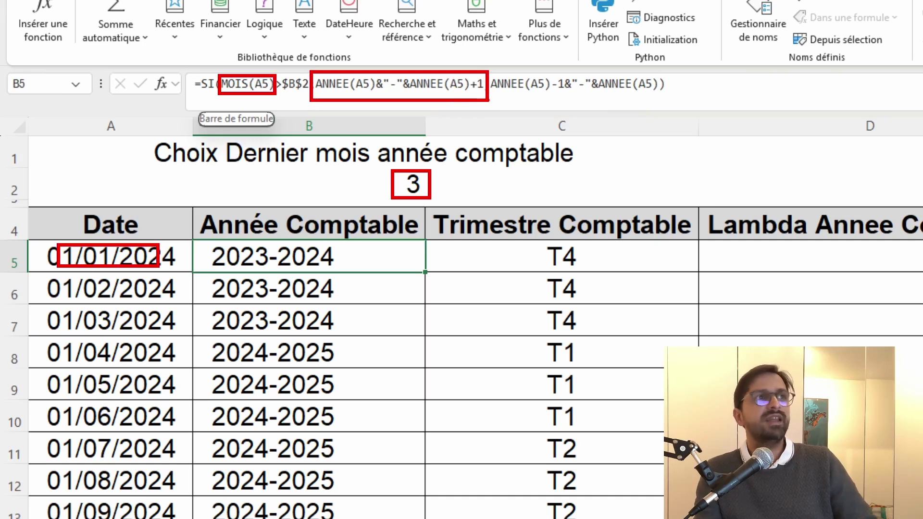
pyautogui.moveTo(490, 69)
pyautogui.mouseDown()
pyautogui.moveTo(538, 91)
pyautogui.moveTo(671, 100)
pyautogui.mouseUp()
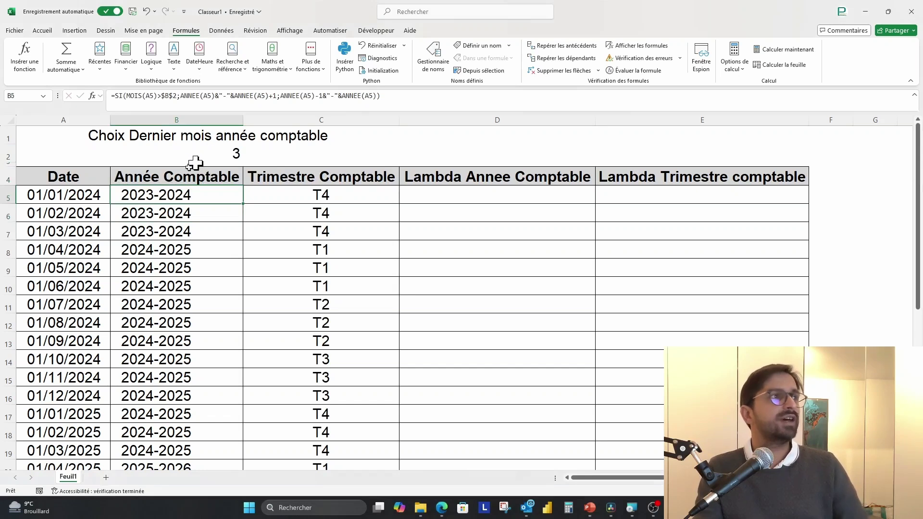
pyautogui.click(375, 184)
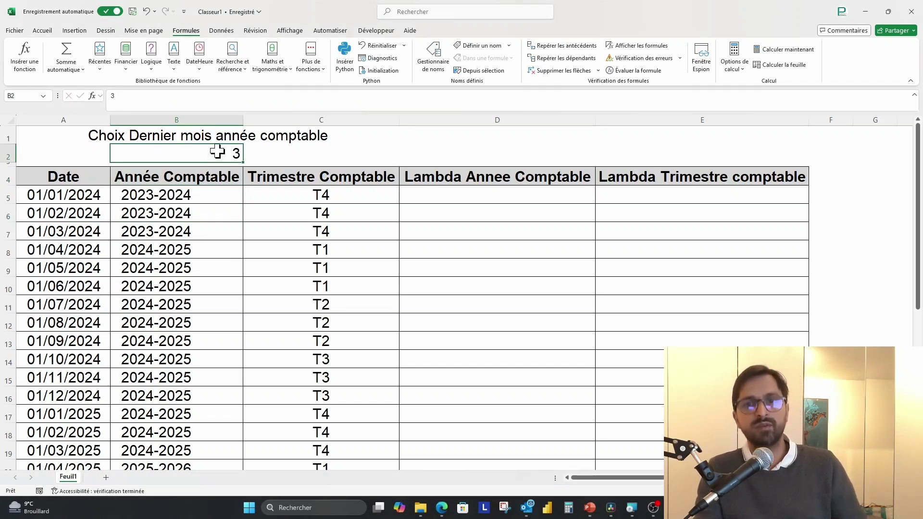
pyautogui.moveTo(130, 196); pyautogui.dragTo(129, 234)
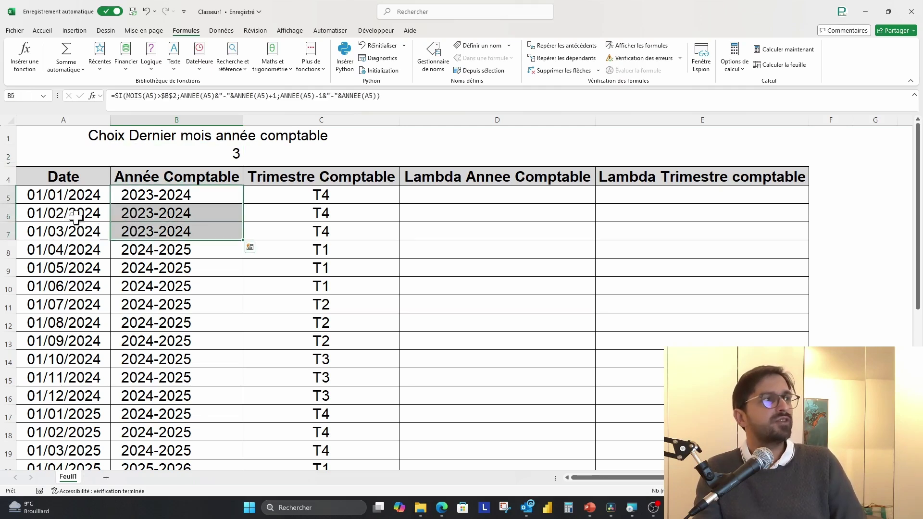
pyautogui.moveTo(77, 250); pyautogui.dragTo(165, 250)
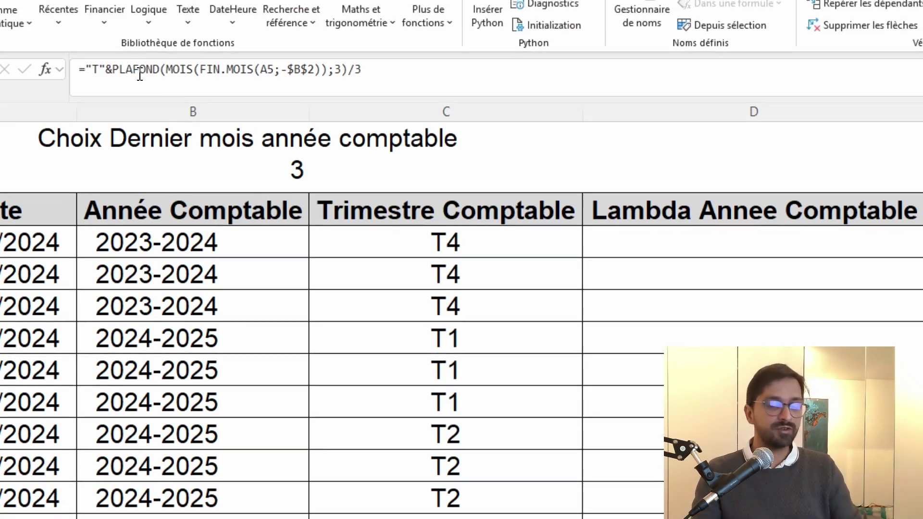
pyautogui.moveTo(114, 75); pyautogui.dragTo(156, 81)
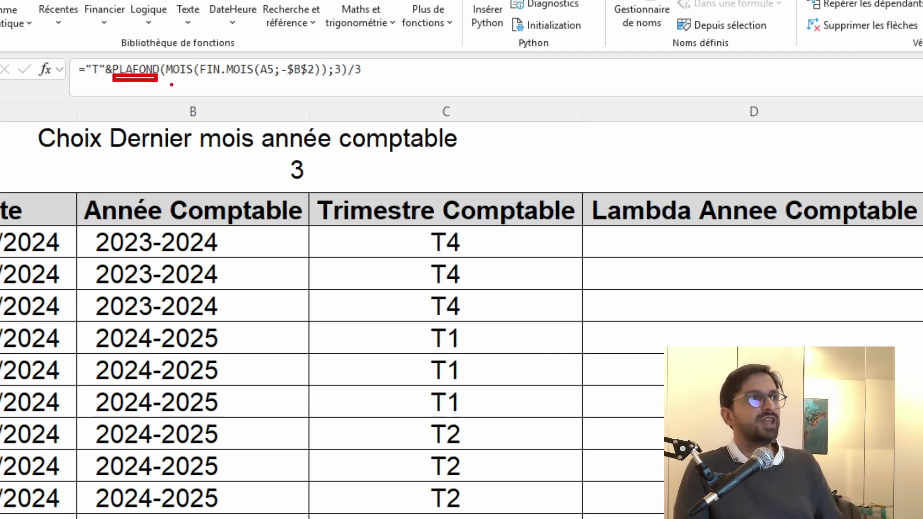
pyautogui.moveTo(333, 59); pyautogui.dragTo(345, 84)
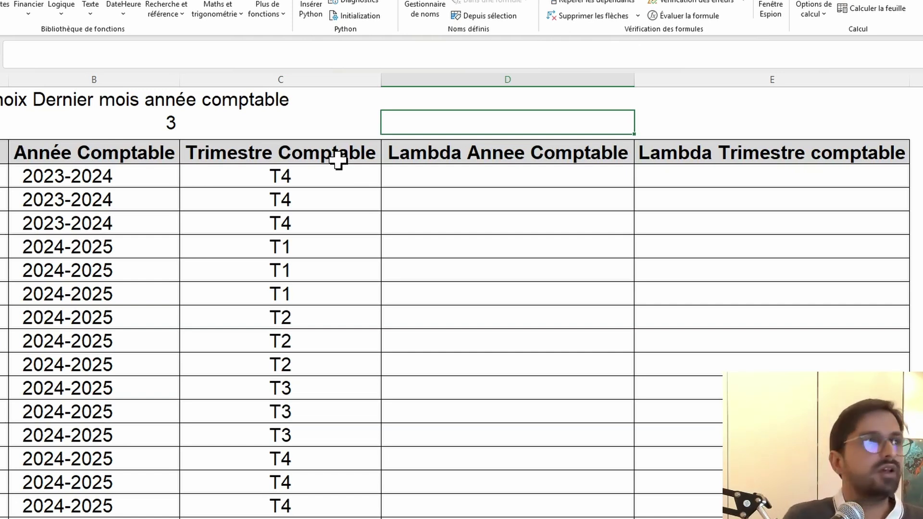
# Step: Copy the Année Comptable formula text from cell B5, leaving the cell as it is
pyautogui.click(103, 177)
pyautogui.moveTo(360, 48); pyautogui.dragTo(13, 62)
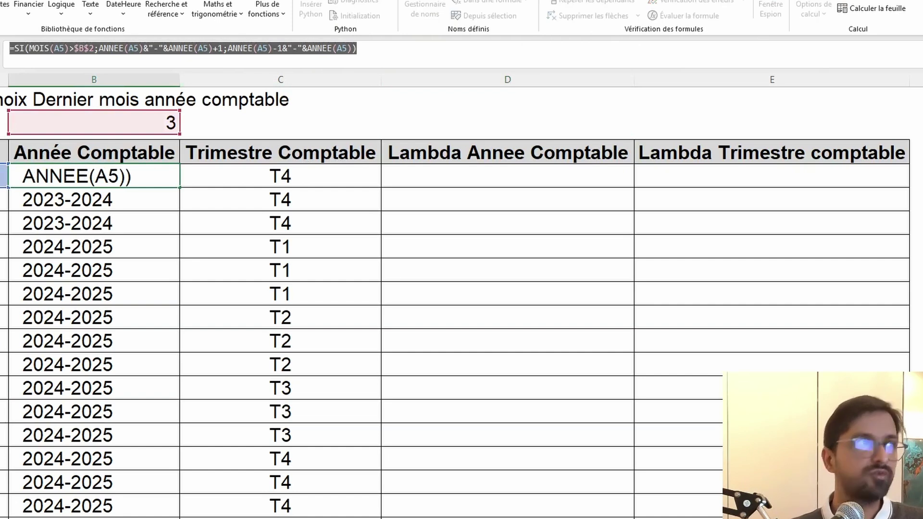
pyautogui.press('Escape')
# Step: Start a LAMBDA formula in cell D2 with the parameters datecomptable and moiscloture
pyautogui.click(562, 129)
pyautogui.write('=')
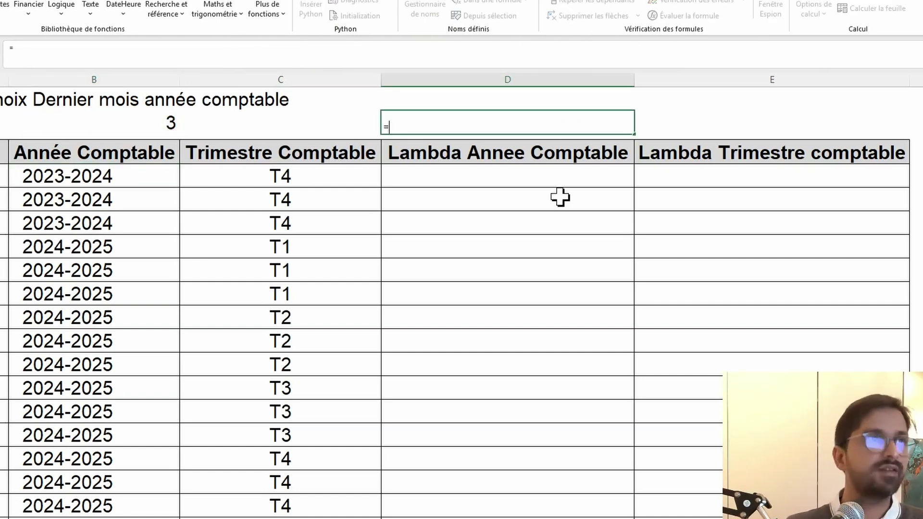
pyautogui.write('lam')
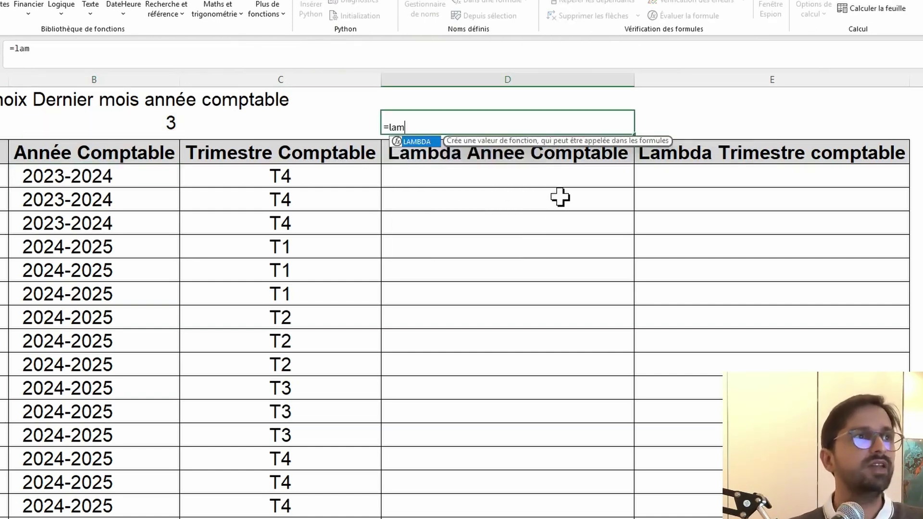
pyautogui.press('Tab')
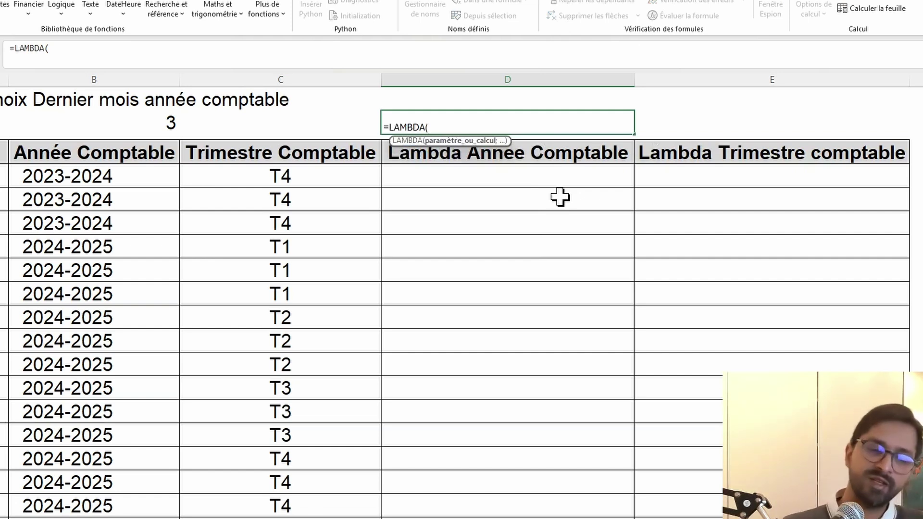
pyautogui.write('date')
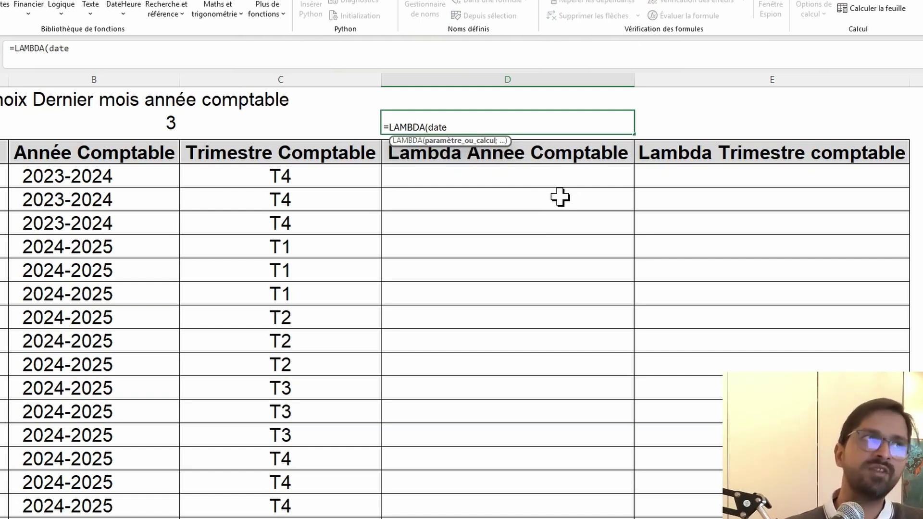
pyautogui.write('c')
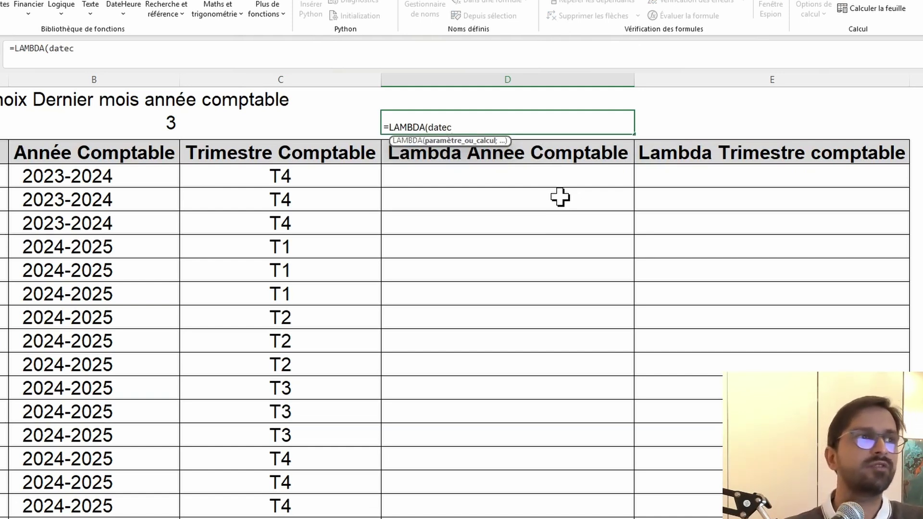
pyautogui.write('omptable;')
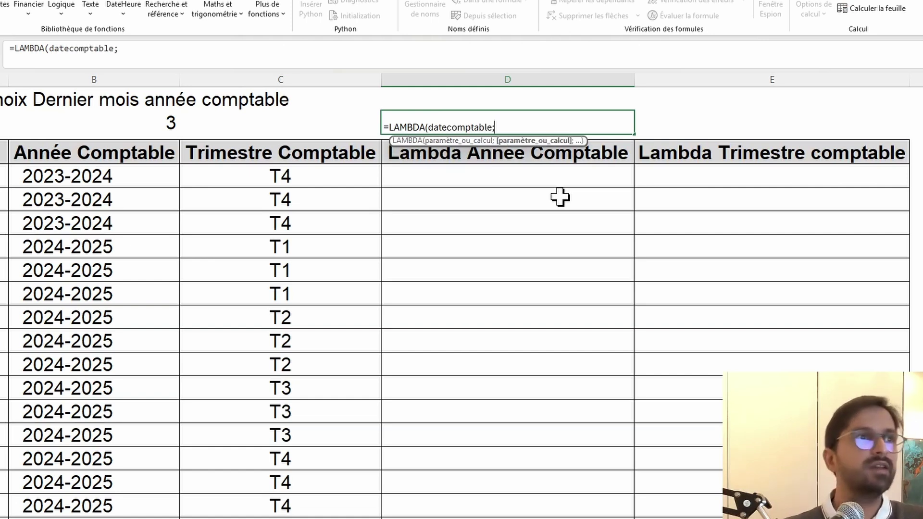
pyautogui.write('moisclot')
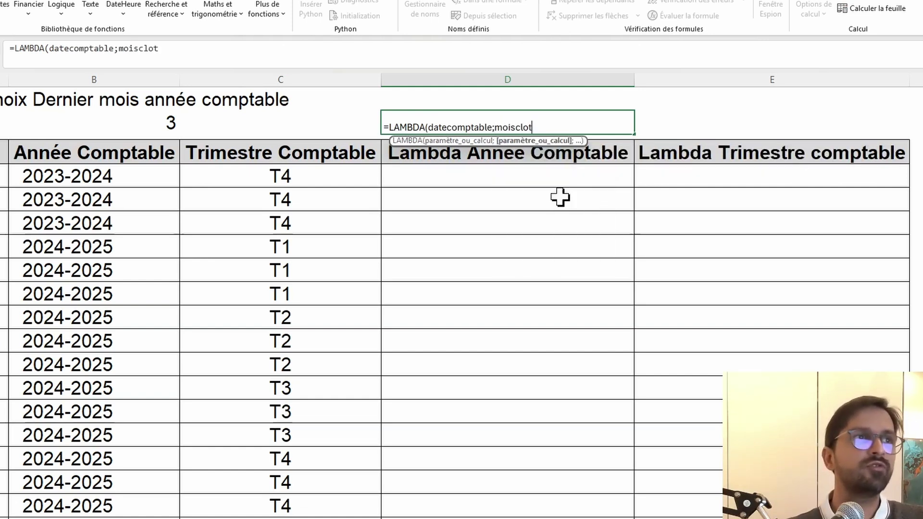
pyautogui.write('ure;')
# Step: Paste the copied SI formula as the LAMBDA's calculation in D2, without its leading equals sign
pyautogui.write('=SI(MOIS(A5)>$B$2;ANNEE(A5)&"-"&ANNEE(A5)+1;ANNEE(A5)-1&"-"&ANNEE(A5))')
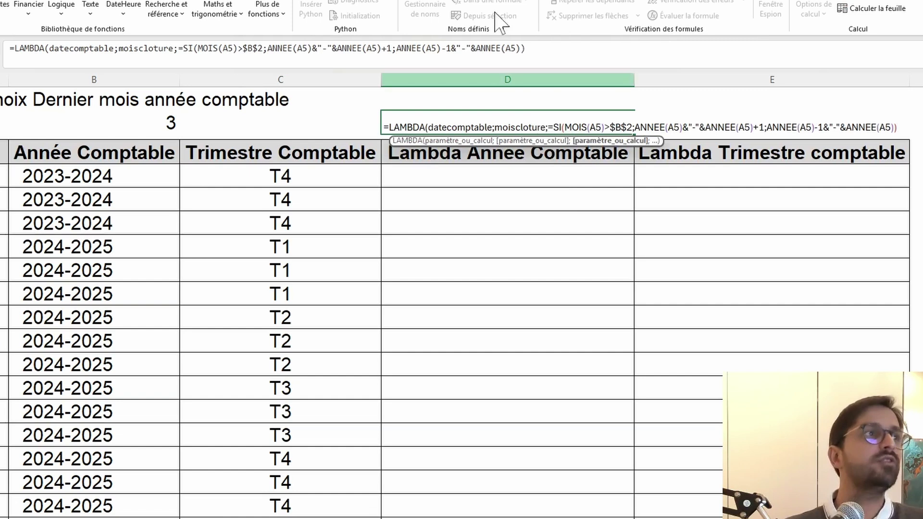
pyautogui.click(183, 50)
pyautogui.press('BackSpace')
# Step: In the LAMBDA's SI test, replace A5 with datecomptable and $B$2 with moiscloture
pyautogui.doubleClick(223, 49)
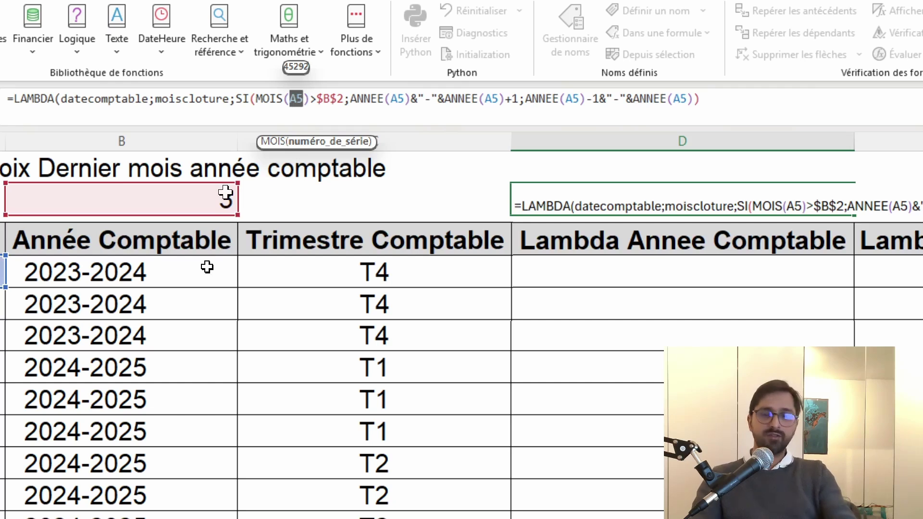
pyautogui.write('datecomptable')
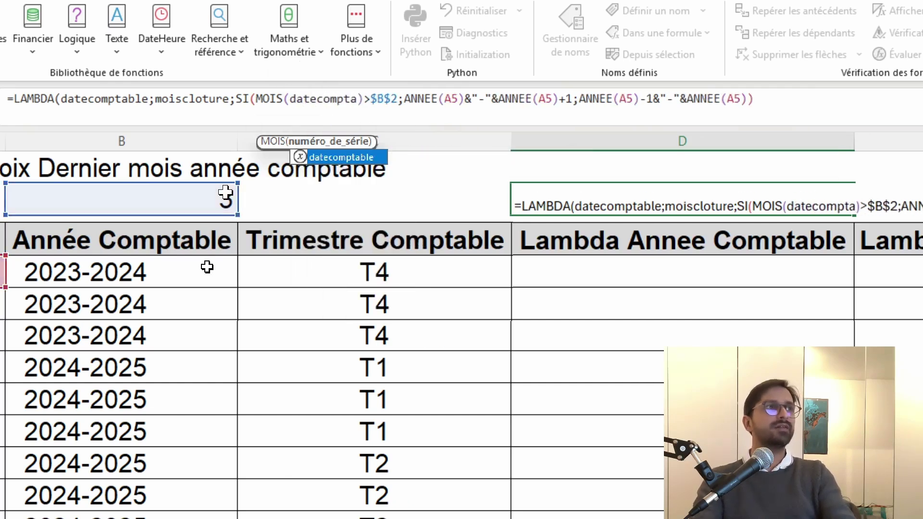
pyautogui.press('Right')
pyautogui.hotkey('shift', 'Right')
pyautogui.hotkey('shift', 'Right')
pyautogui.hotkey('shift', 'Right')
pyautogui.hotkey('shift', 'Right')
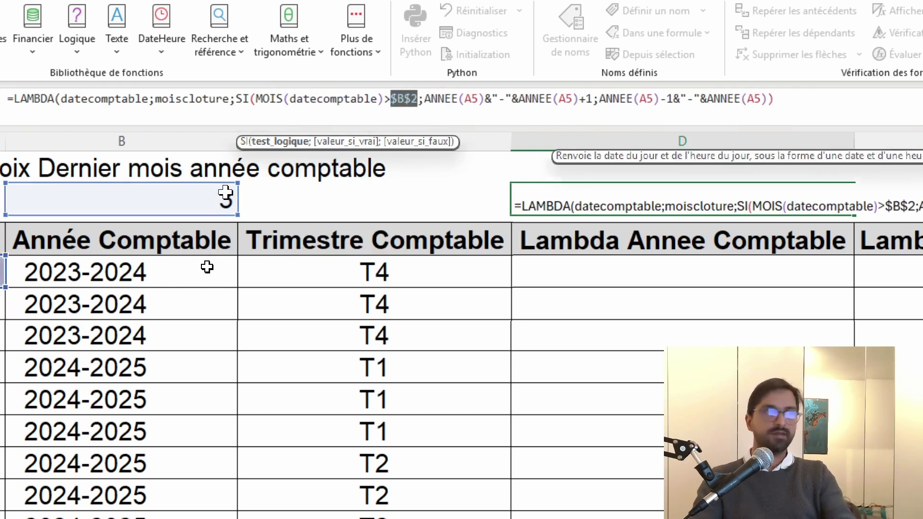
pyautogui.write('mois')
pyautogui.press('Down')
pyautogui.press('Down')
pyautogui.press('Tab')
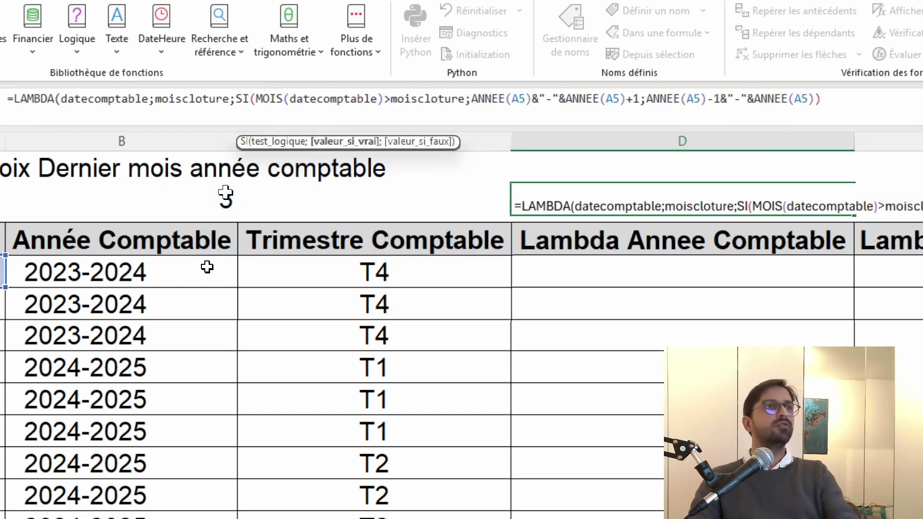
# Step: Replace both A5 references in the SI function's value-if-true part with datecomptable
pyautogui.press('Right')
pyautogui.press('Right')
pyautogui.press('Right')
pyautogui.hotkey('shift', 'Right')
pyautogui.hotkey('shift', 'Right')
pyautogui.write('date')
pyautogui.press('Down')
pyautogui.press('Down')
pyautogui.press('Down')
pyautogui.press('Tab')
pyautogui.hotkey('ctrl', 'shift', 'Left')
pyautogui.hotkey('ctrl', 'c')
pyautogui.press('Right')
pyautogui.press('Right')
pyautogui.press('Right')
pyautogui.press('Right')
pyautogui.press('Right')
pyautogui.press('Right')
pyautogui.press('Right')
pyautogui.press('Right')
pyautogui.press('Right')
pyautogui.press('Right')
pyautogui.press('Right')
pyautogui.press('Right')
pyautogui.press('Right')
pyautogui.hotkey('shift', 'Right')
pyautogui.hotkey('shift', 'Right')
pyautogui.hotkey('ctrl', 'v')
# Step: Replace both A5 references in the value-if-false part with datecomptable, then close and enter the LAMBDA formula in D2
pyautogui.press('Right')
pyautogui.press('Right')
pyautogui.press('Right')
pyautogui.press('Right')
pyautogui.press('Right')
pyautogui.press('Right')
pyautogui.press('Right')
pyautogui.press('Right')
pyautogui.press('Right')
pyautogui.hotkey('shift', 'Right')
pyautogui.hotkey('shift', 'Right')
pyautogui.hotkey('ctrl', 'v')
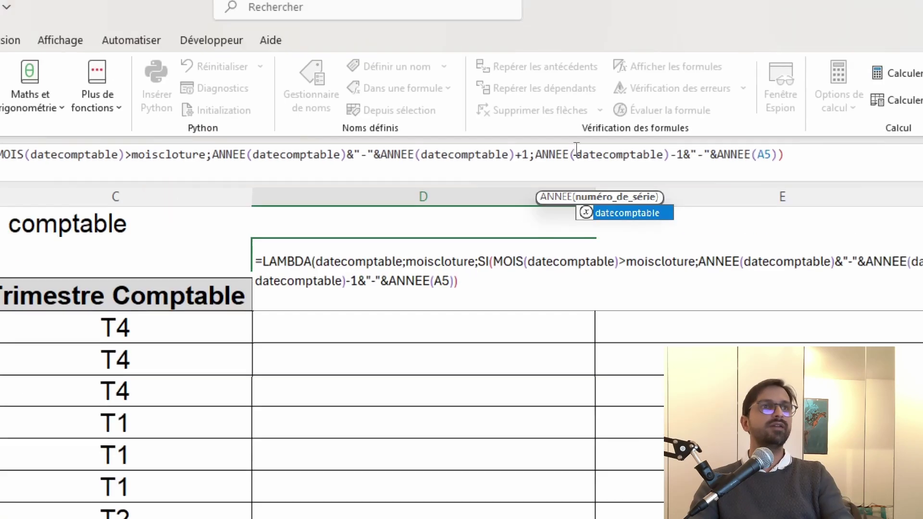
pyautogui.doubleClick(762, 162)
pyautogui.hotkey('ctrl', 'v')
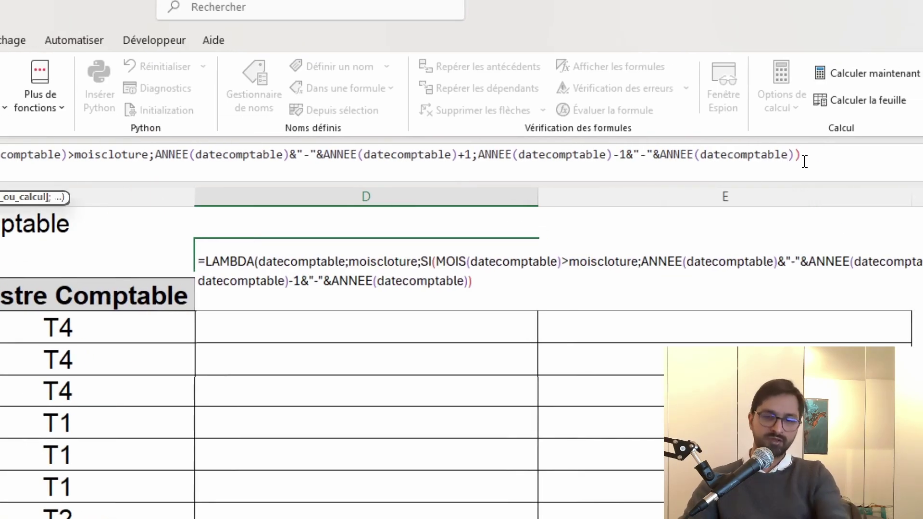
pyautogui.write(')')
pyautogui.press('Return')
pyautogui.press('Up')
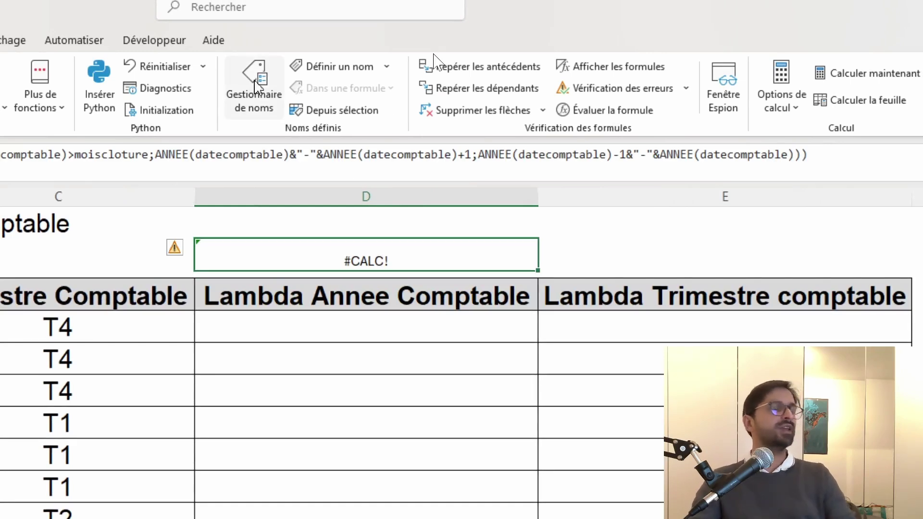
# Step: Copy the LAMBDA formula from D2 and define it as the workbook-scoped name FxAnneeComptable
pyautogui.moveTo(858, 154); pyautogui.dragTo(50, 103)
pyautogui.press('Escape')
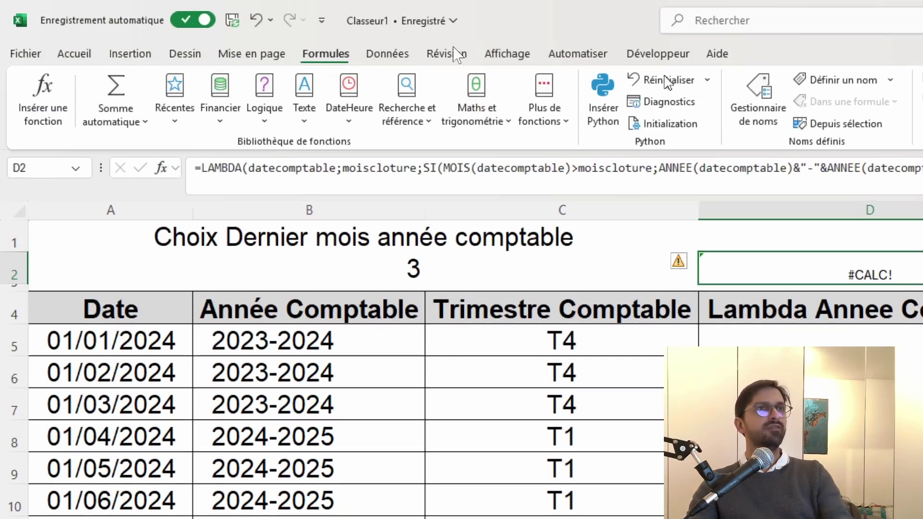
pyautogui.click(774, 103)
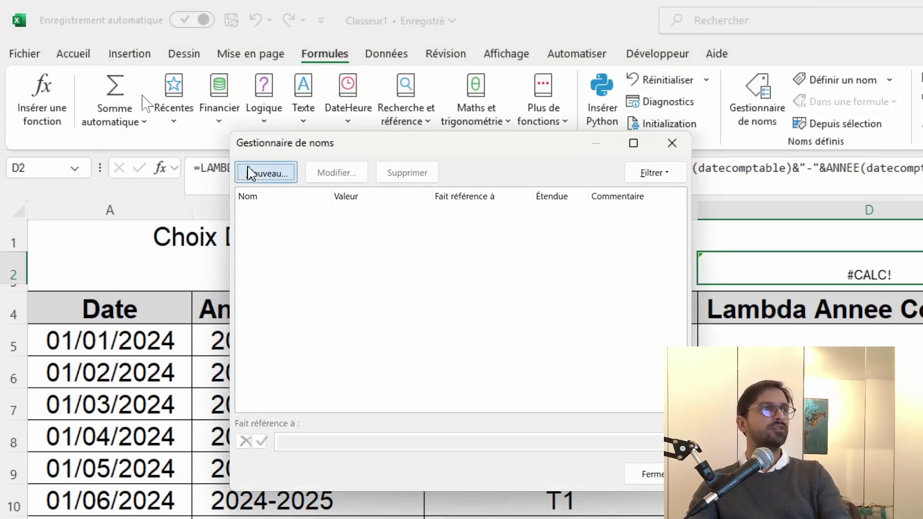
pyautogui.click(250, 173)
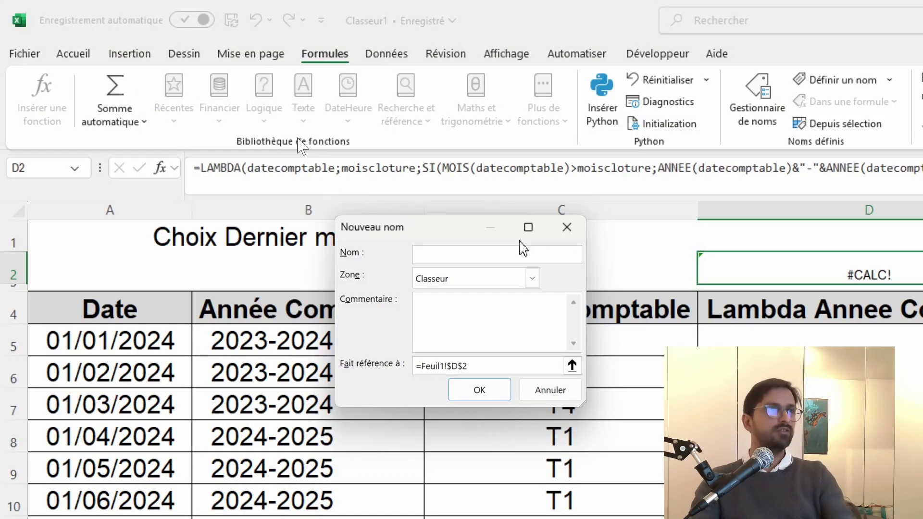
pyautogui.write('FxAnneeComptable')
pyautogui.press('Tab')
pyautogui.press('Tab')
pyautogui.press('Tab')
pyautogui.hotkey('ctrl', 'v')
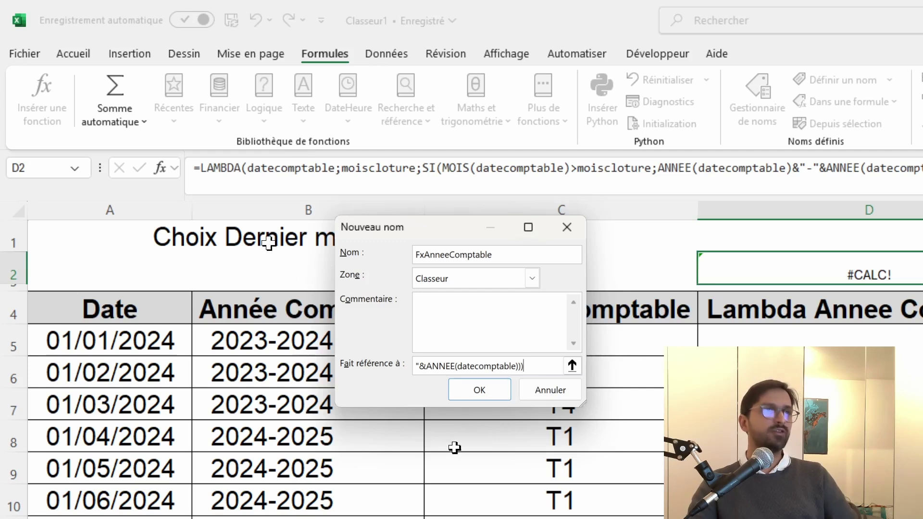
pyautogui.click(495, 390)
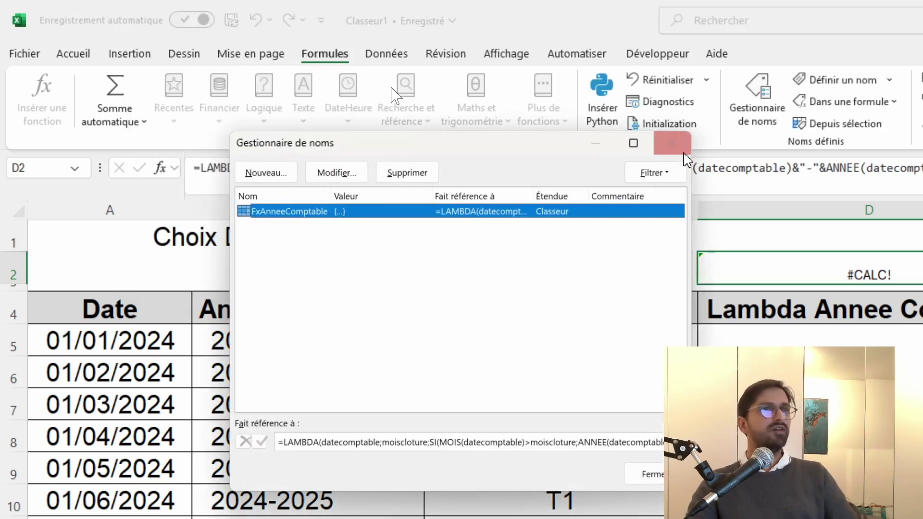
pyautogui.click(672, 143)
# Step: Replace the SI expression in D2's LAMBDA with the quarter formula copied from C5, omitting its leading equals sign
pyautogui.click(461, 330)
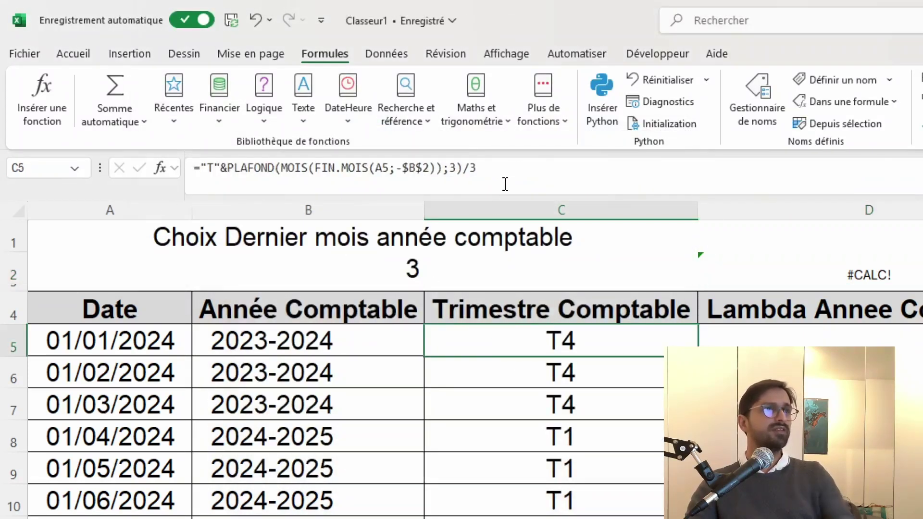
pyautogui.moveTo(494, 189); pyautogui.dragTo(4, 166)
pyautogui.press('Escape')
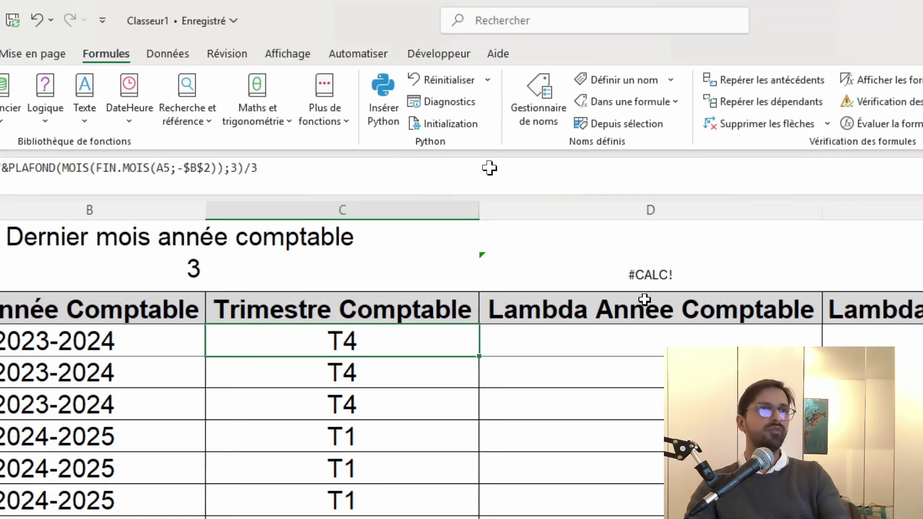
pyautogui.click(831, 271)
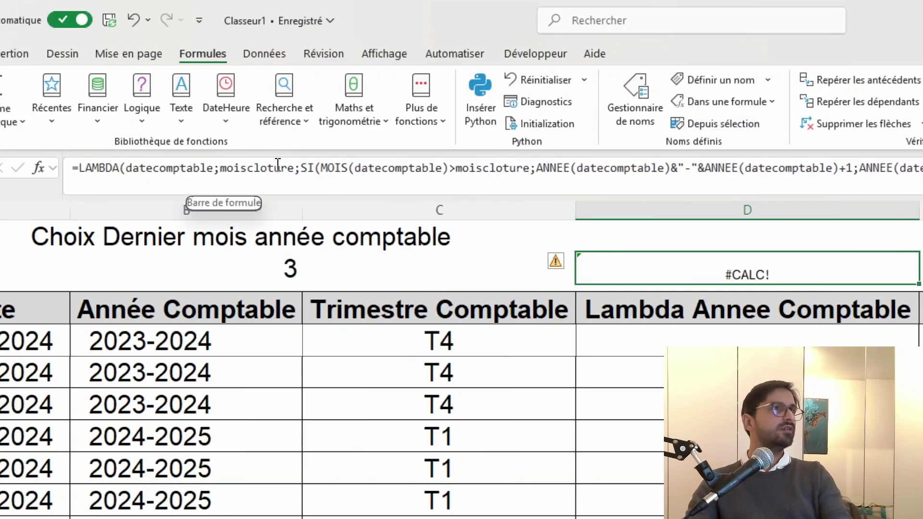
pyautogui.click(305, 169)
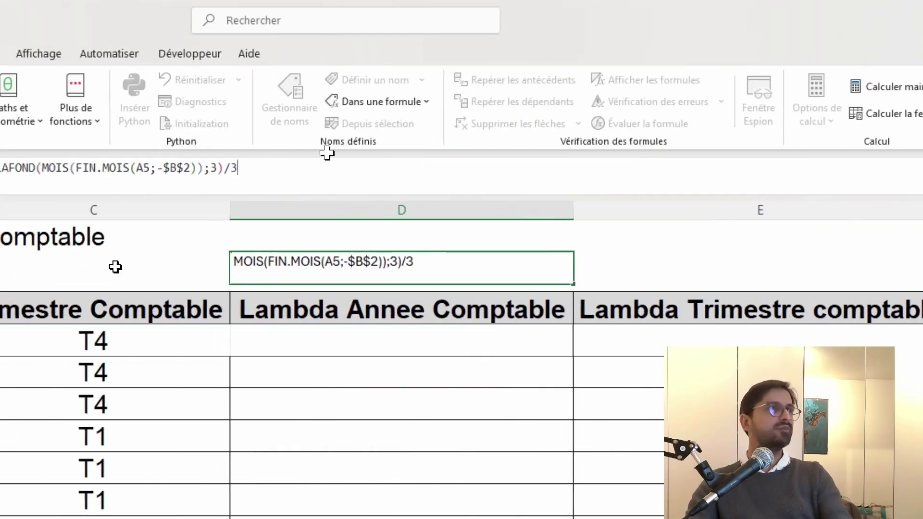
pyautogui.click(130, 176)
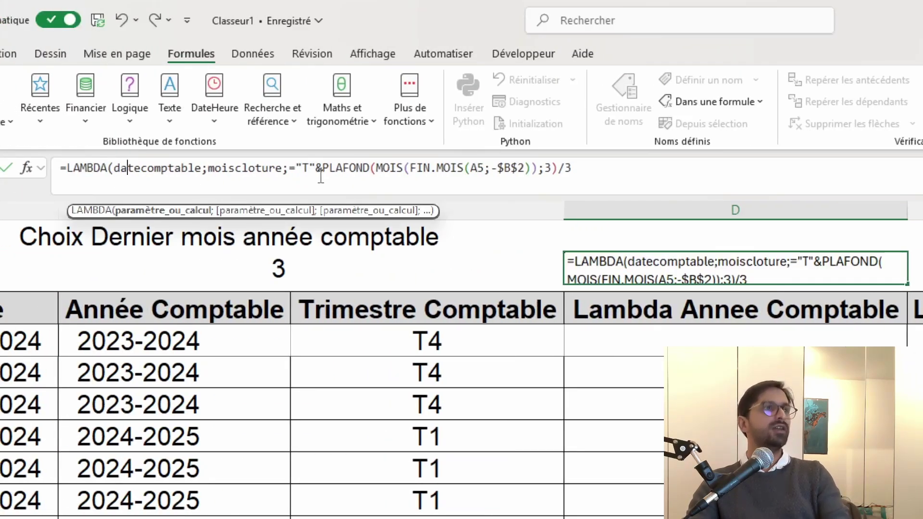
pyautogui.click(288, 168)
pyautogui.press('Delete')
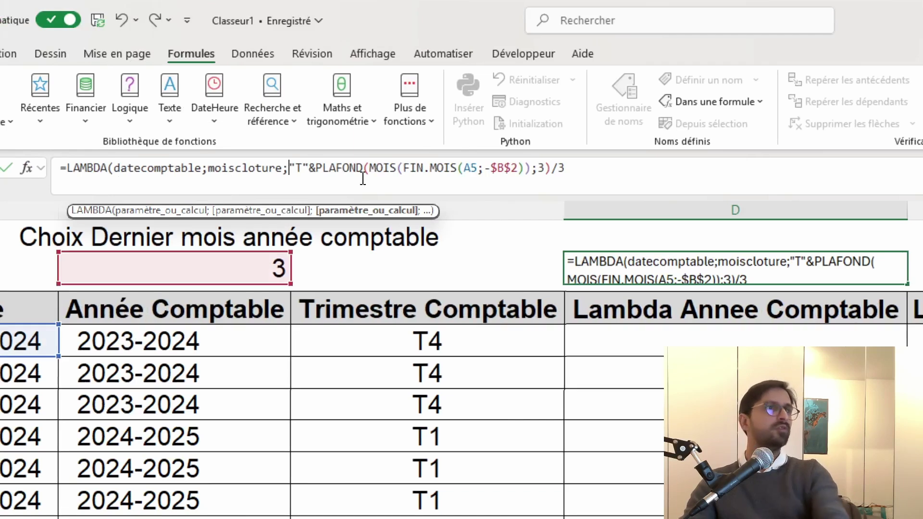
# Step: Replace A5 in the LAMBDA's FIN.MOIS function with the datecomptable parameter
pyautogui.doubleClick(471, 169)
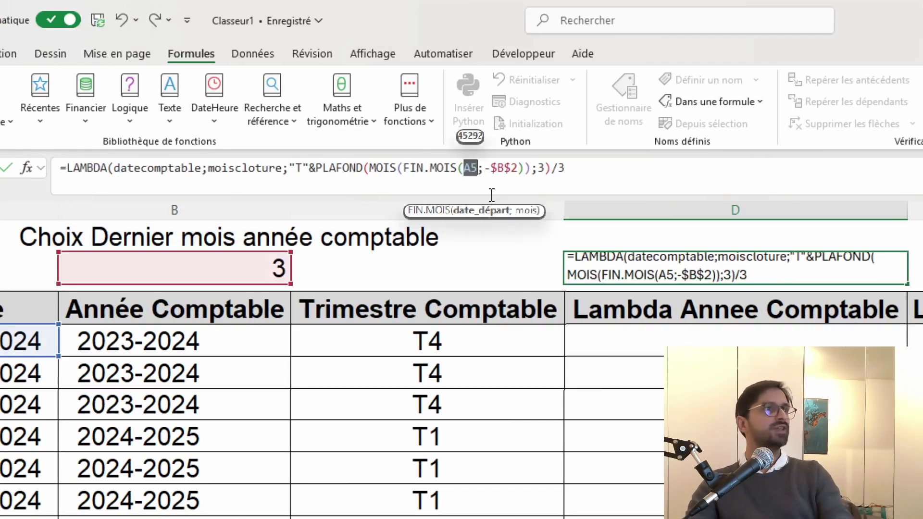
pyautogui.write('date')
pyautogui.press('Tab')
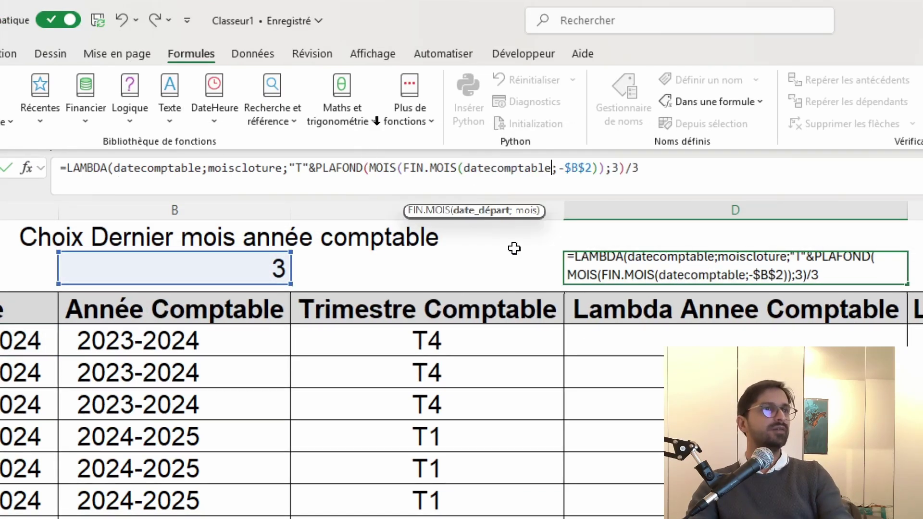
# Step: Replace $B$2 in FIN.MOIS with moiscloture and enter the LAMBDA formula in D2 with its missing closing parenthesis added
pyautogui.doubleClick(584, 167)
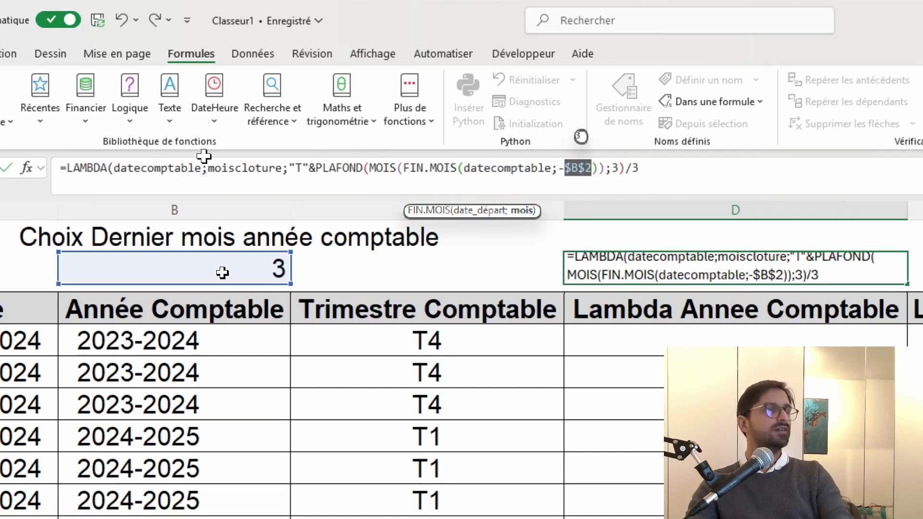
pyautogui.write('m')
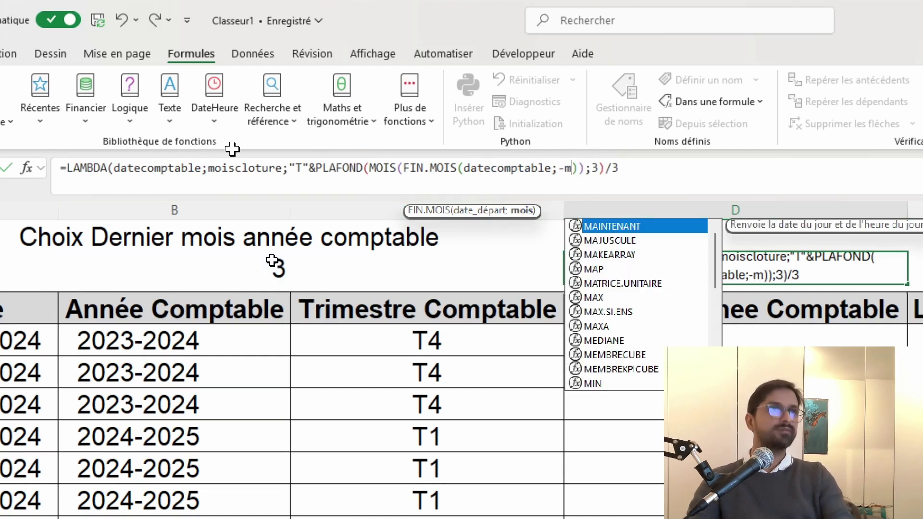
pyautogui.write('oisc')
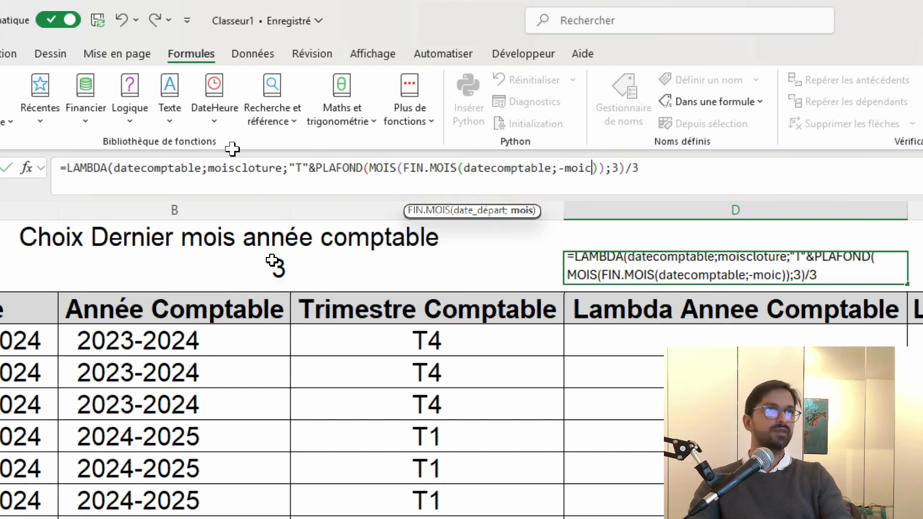
pyautogui.press('BackSpace')
pyautogui.write('s')
pyautogui.press('Down')
pyautogui.press('Down')
pyautogui.press('Tab')
pyautogui.press('Return')
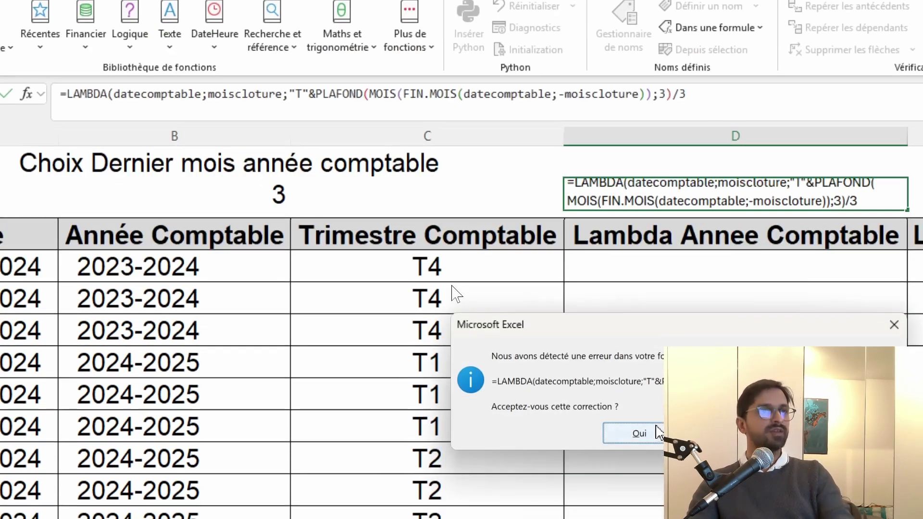
pyautogui.click(653, 430)
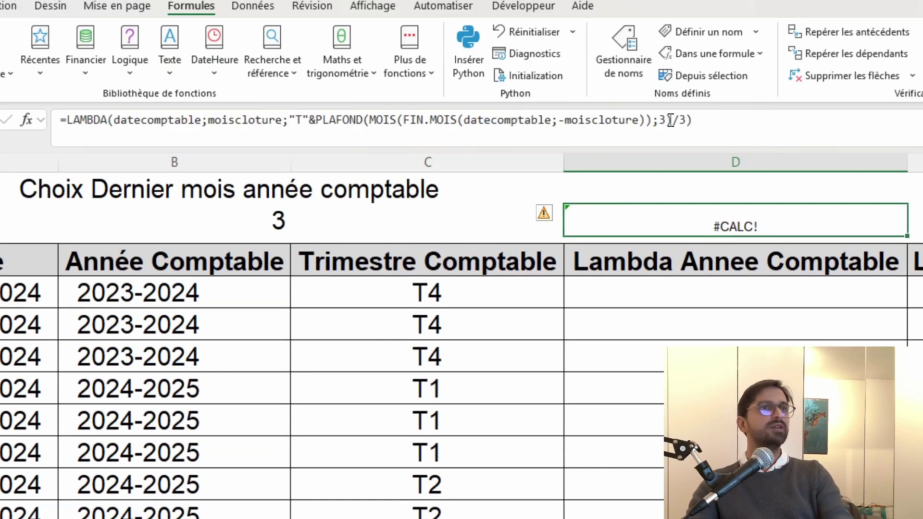
# Step: Copy the quarter LAMBDA formula from D2 and define it as the workbook-scoped name fxTrimestreComptable
pyautogui.moveTo(728, 117); pyautogui.dragTo(2, 72)
pyautogui.hotkey('ctrl', 'c')
pyautogui.press('Escape')
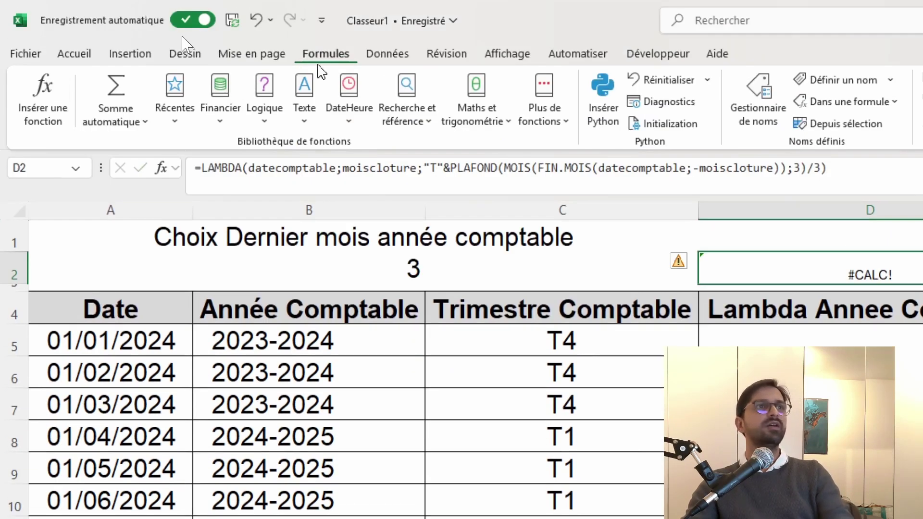
pyautogui.click(758, 101)
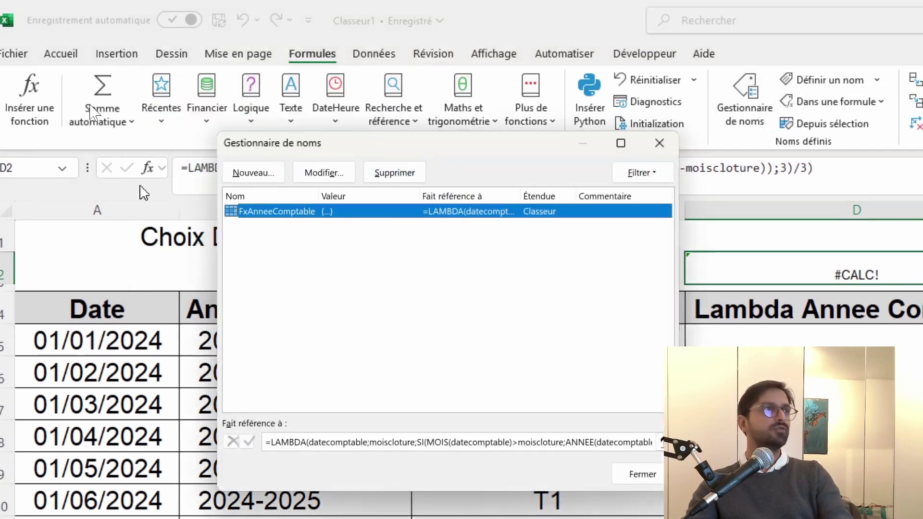
pyautogui.click(245, 171)
pyautogui.write('fxTrimestreCom')
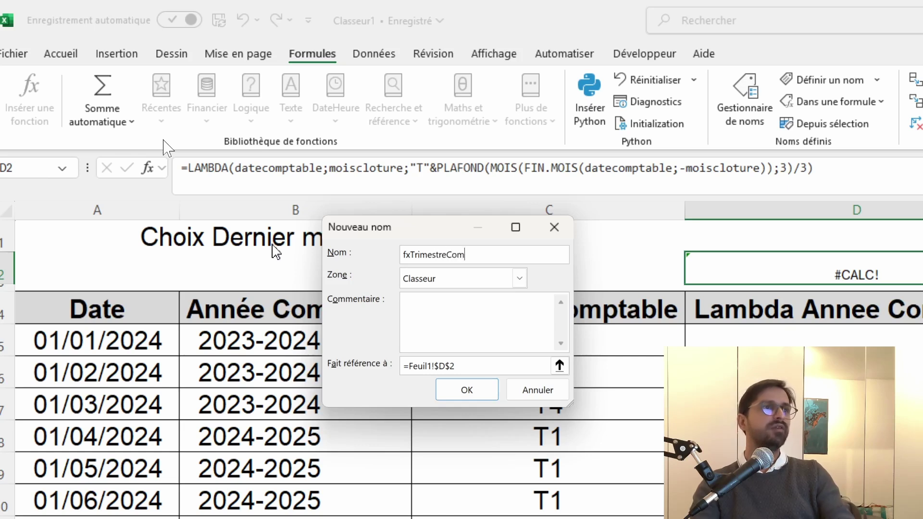
pyautogui.write('ble')
pyautogui.press('Tab')
pyautogui.press('Tab')
pyautogui.press('Tab')
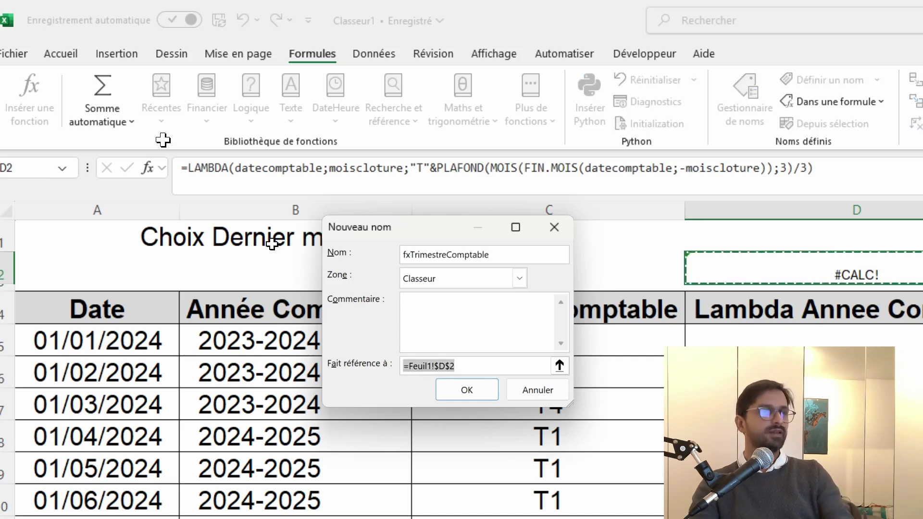
pyautogui.hotkey('ctrl', 'v')
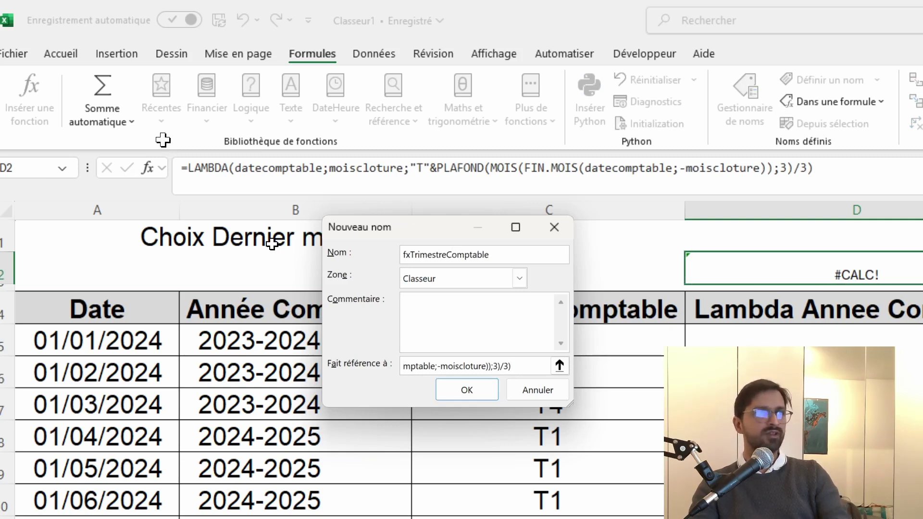
pyautogui.press('Return')
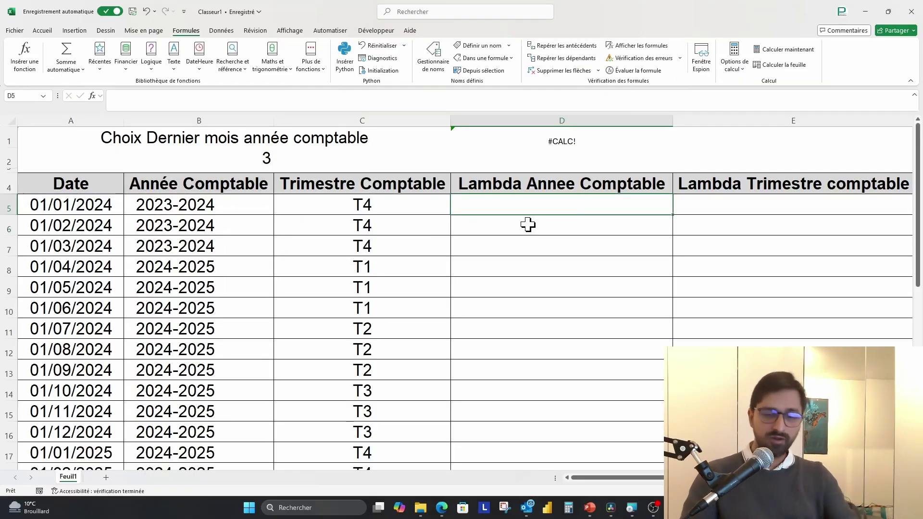
# Step: Enter =FxAnneeComptable(A5;$B$2) in D5 and fill it down the Lambda Annee Comptable column
pyautogui.write('=')
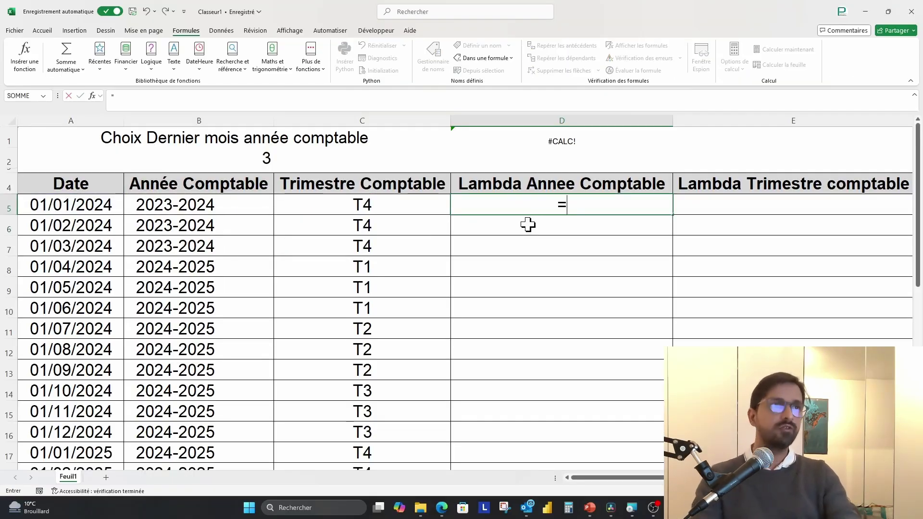
pyautogui.write('fx')
pyautogui.press('Tab')
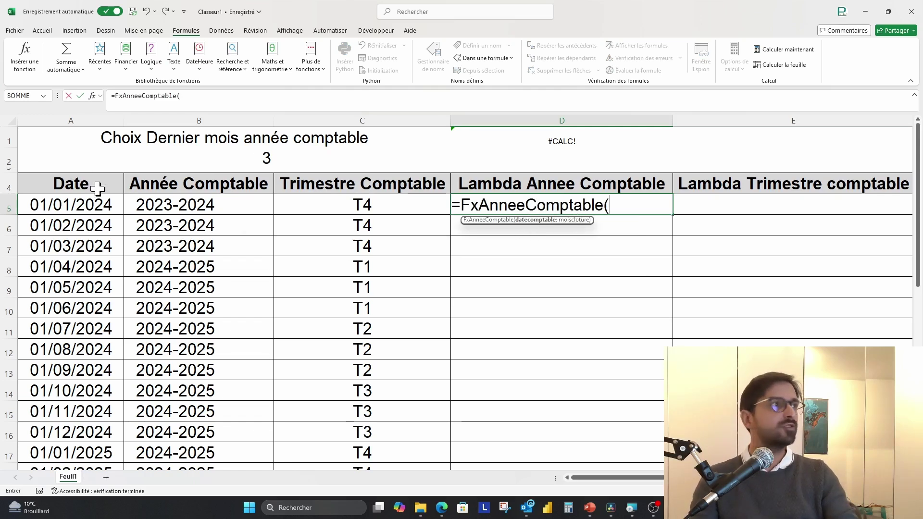
pyautogui.click(101, 204)
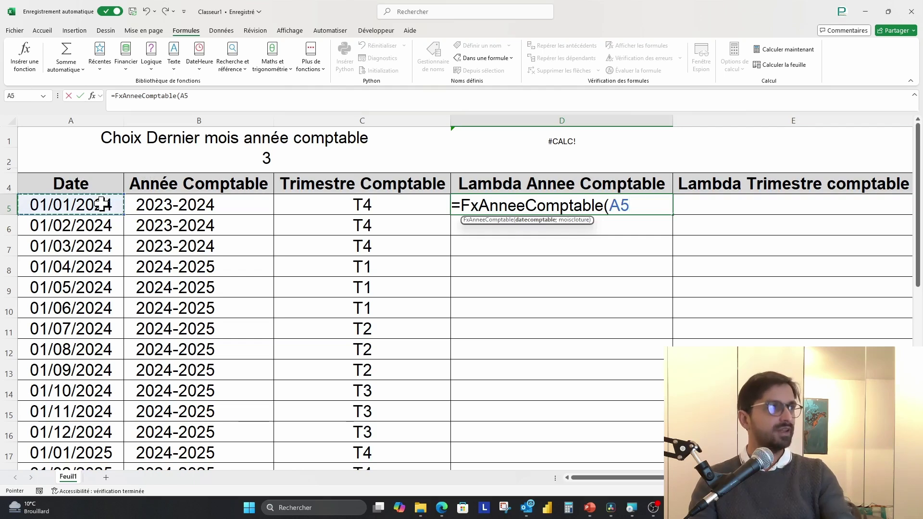
pyautogui.write(';')
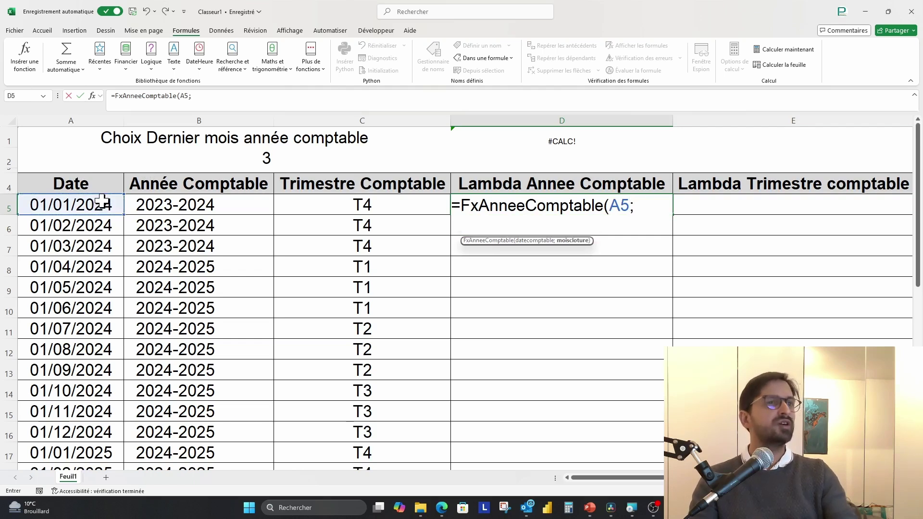
pyautogui.click(250, 156)
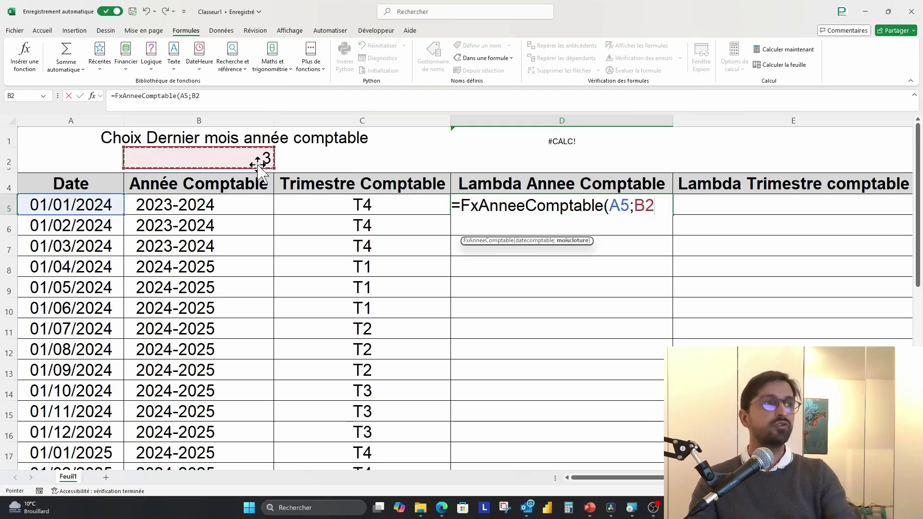
pyautogui.press('F4')
pyautogui.write(')')
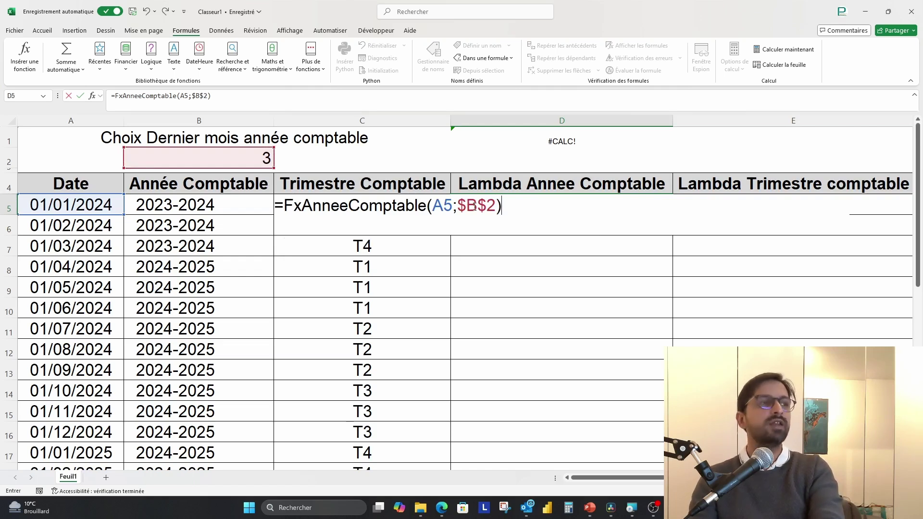
pyautogui.hotkey('ctrl', 'Return')
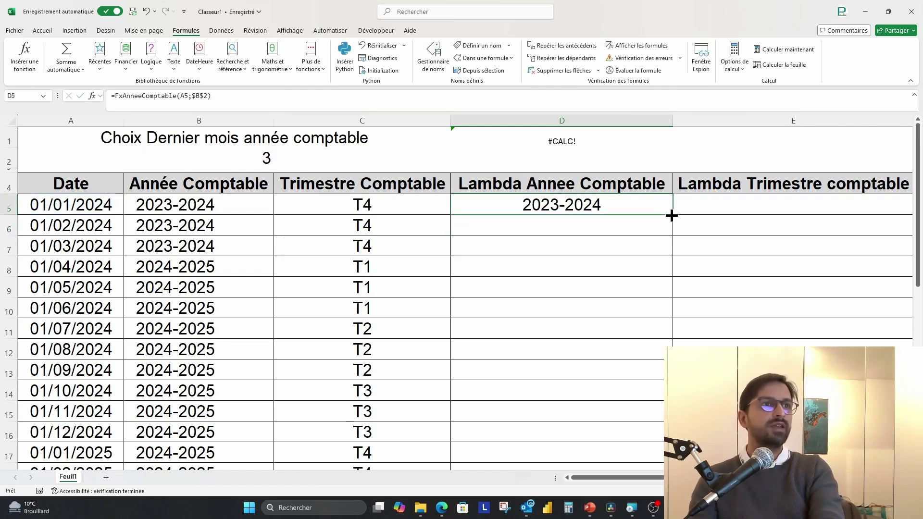
pyautogui.doubleClick(672, 214)
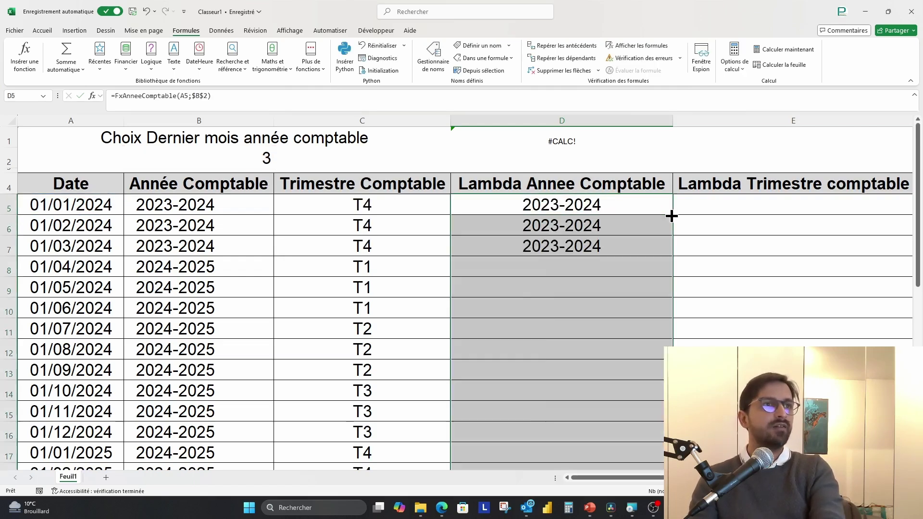
pyautogui.click(258, 160)
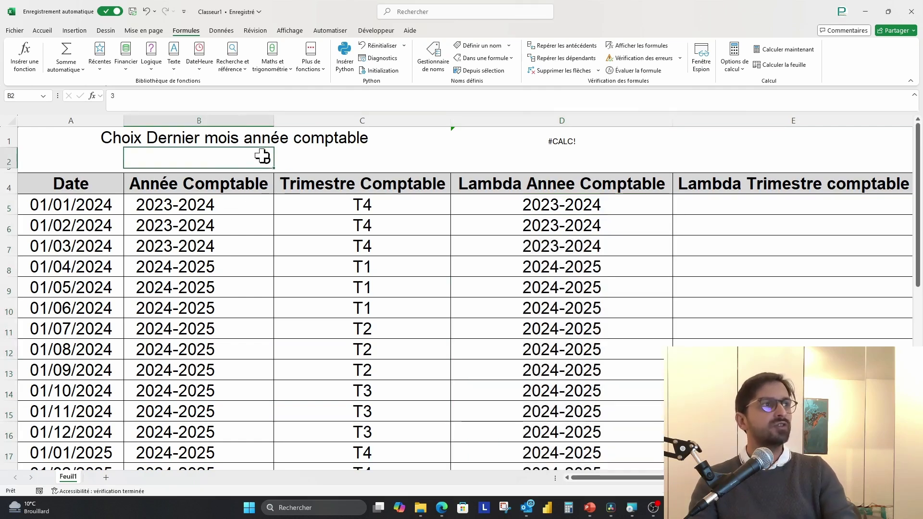
pyautogui.moveTo(531, 261); pyautogui.dragTo(2, 260)
# Step: Enter =fxTrimestreComptable(A5;$B$2) in E5 and fill it down the Lambda Trimestre comptable column
pyautogui.click(742, 203)
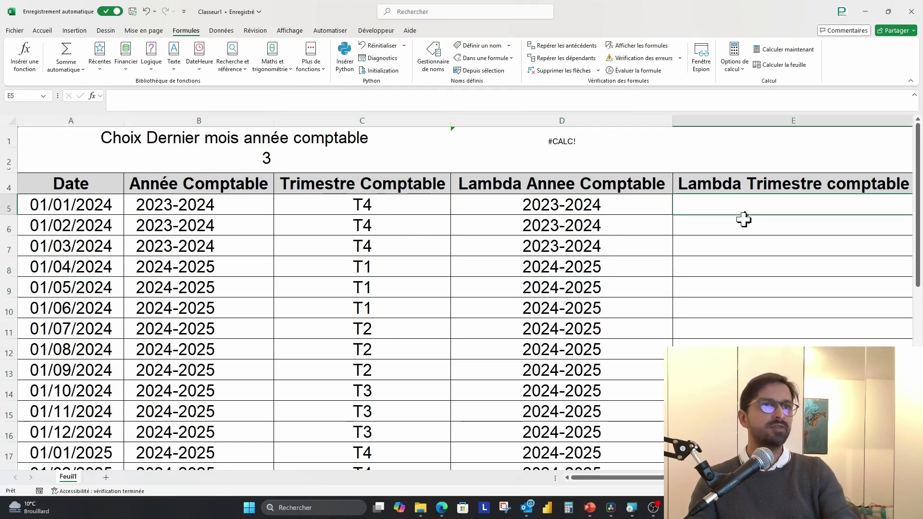
pyautogui.write('=fx')
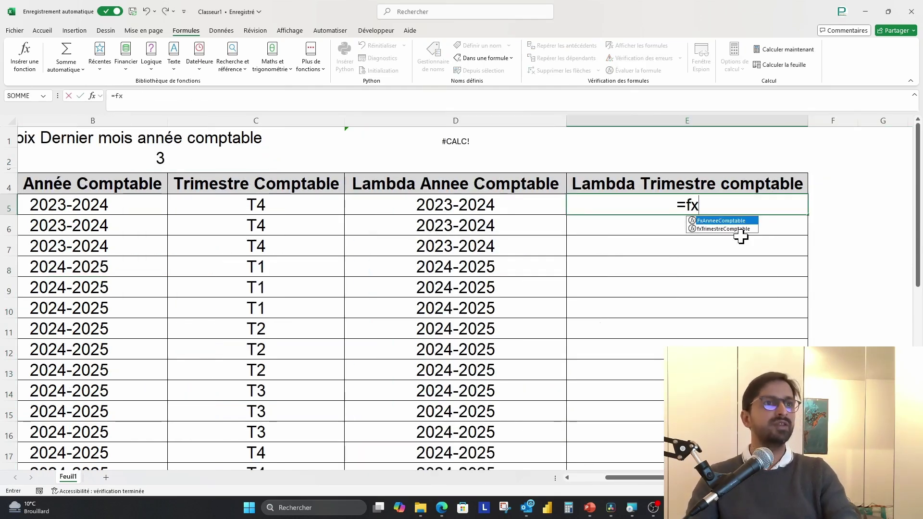
pyautogui.press('Tab')
pyautogui.moveTo(103, 206); pyautogui.dragTo(64, 205)
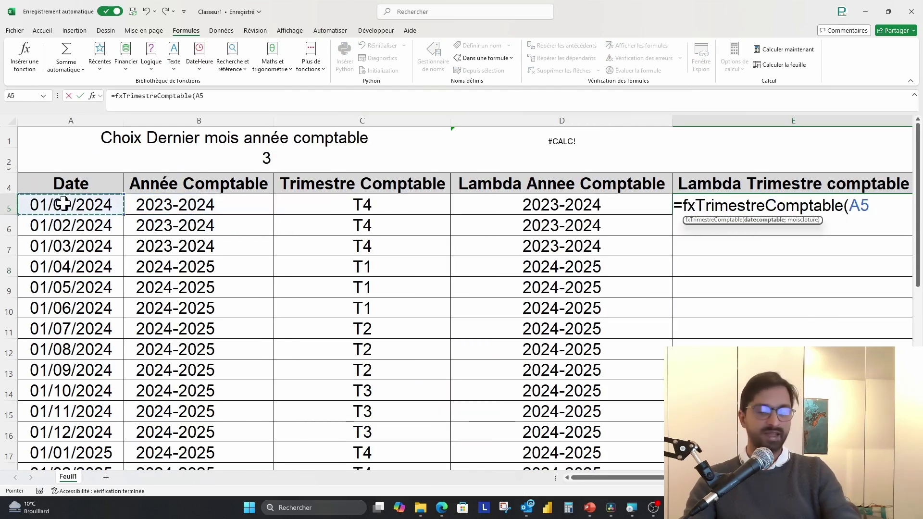
pyautogui.write(';')
pyautogui.click(203, 161)
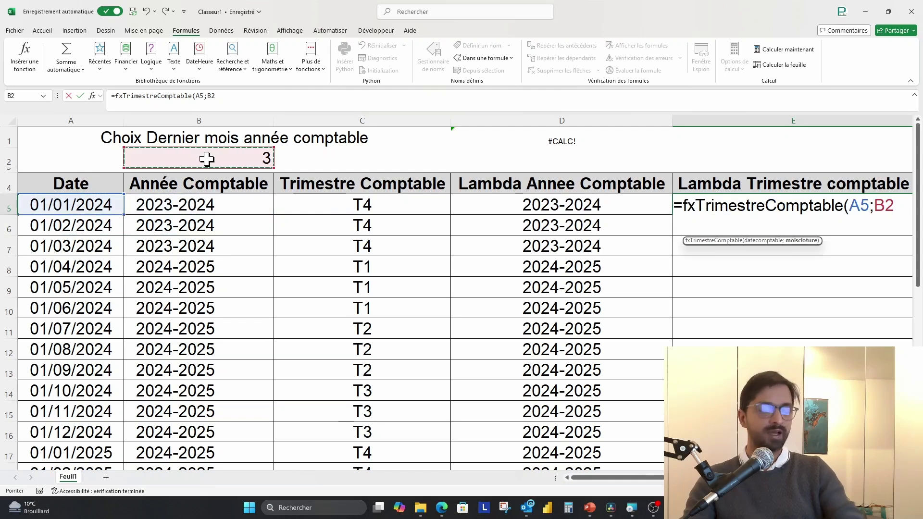
pyautogui.press('F4')
pyautogui.write(')')
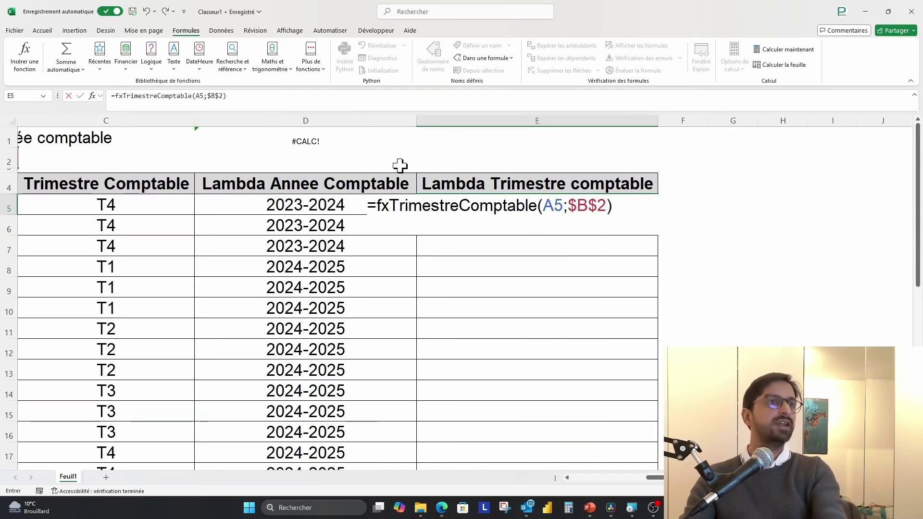
pyautogui.hotkey('ctrl', 'Return')
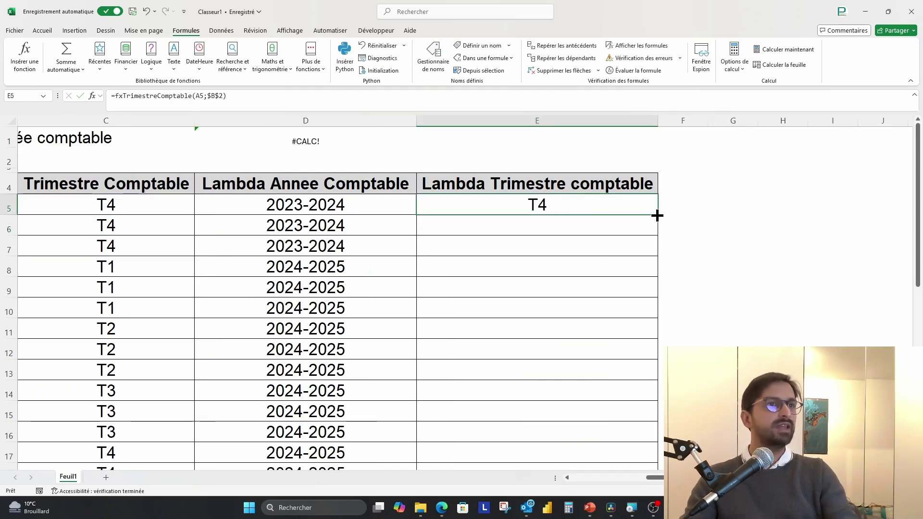
pyautogui.doubleClick(657, 216)
pyautogui.moveTo(573, 263); pyautogui.dragTo(4, 312)
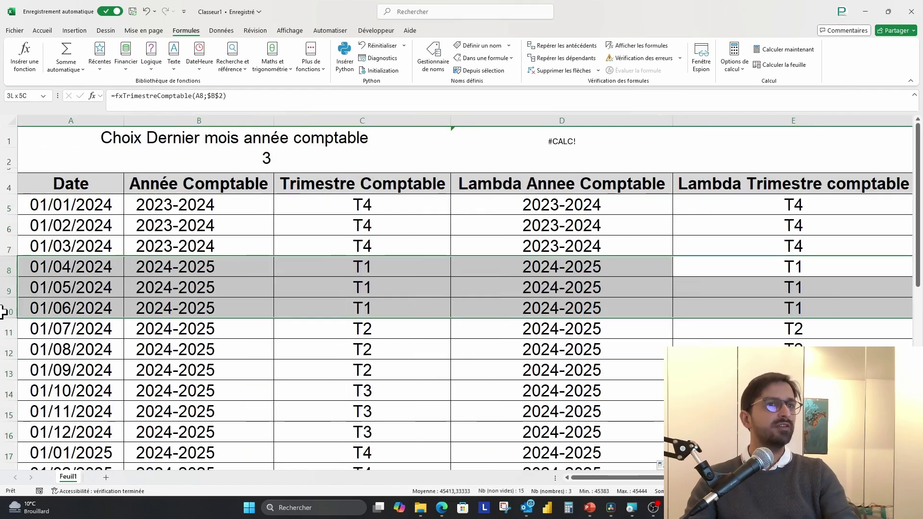